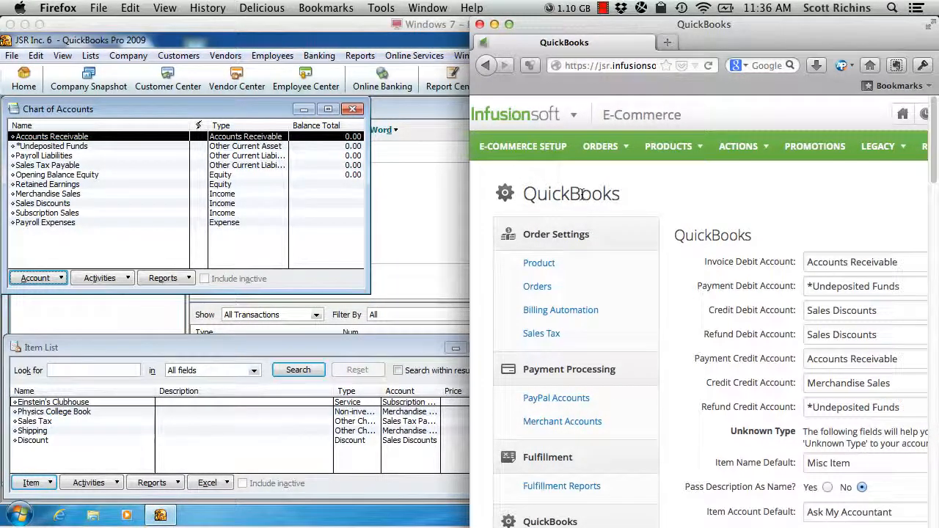
Examine the Invoice Debit Account and Payment Debit Account mappings in the QuickBooks settings against the chart of accounts
mouse_move(539, 126)
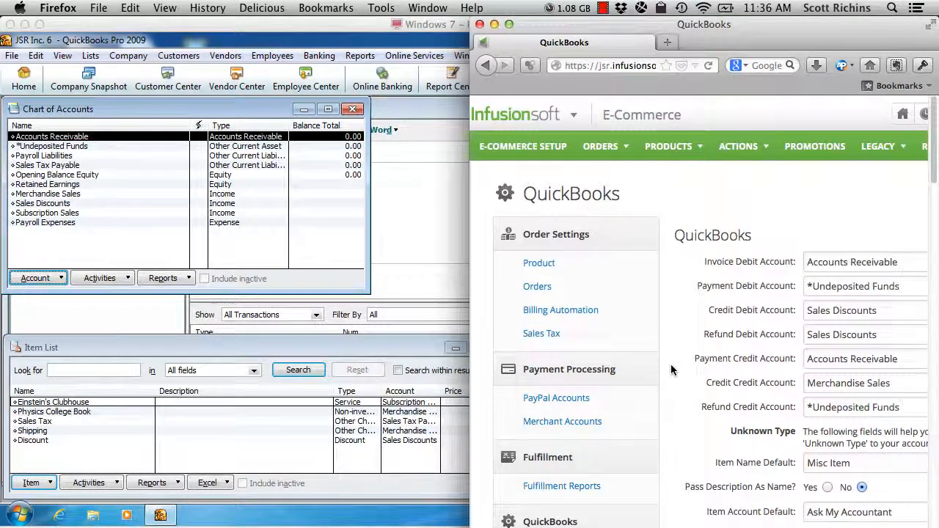
scroll(671, 315, "down", 5)
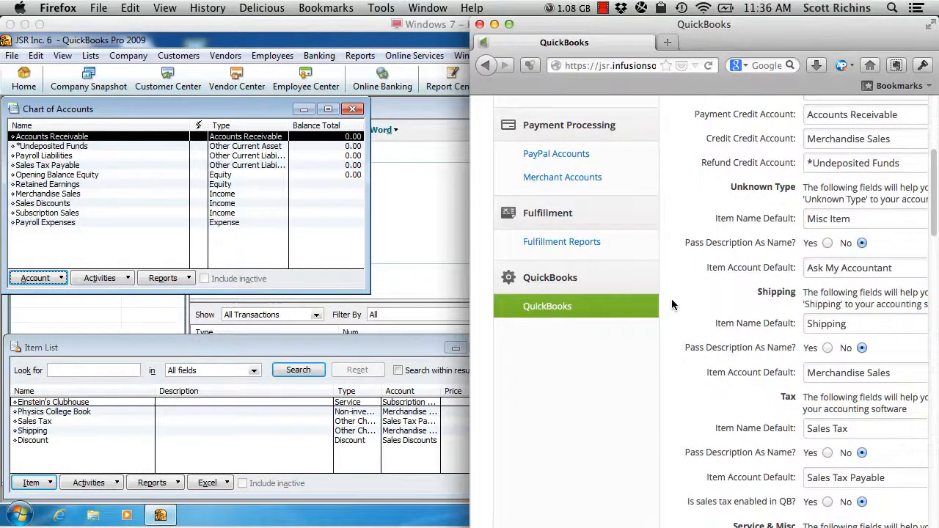
scroll(671, 299, "up", 5)
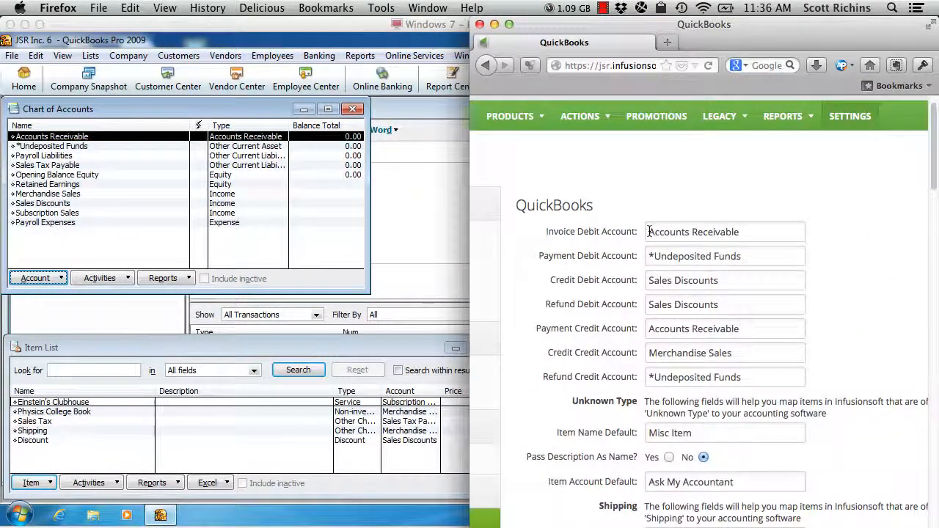
left_click_drag(650, 234, 729, 233)
left_click_drag(648, 256, 749, 254)
left_click(750, 255)
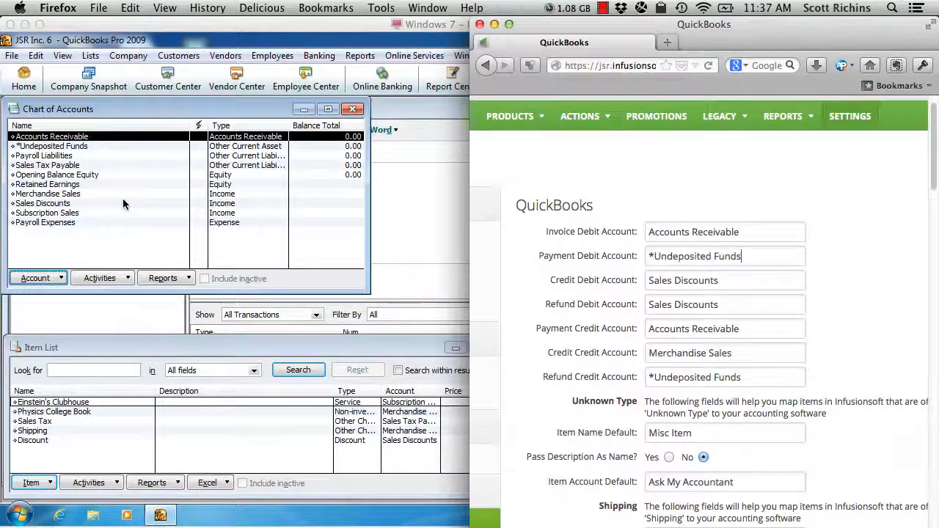
Review the Item Name Default and Item Account Default fields in the Unknown Type section of the QuickBooks settings
left_click(611, 263)
scroll(611, 264, "down", 5)
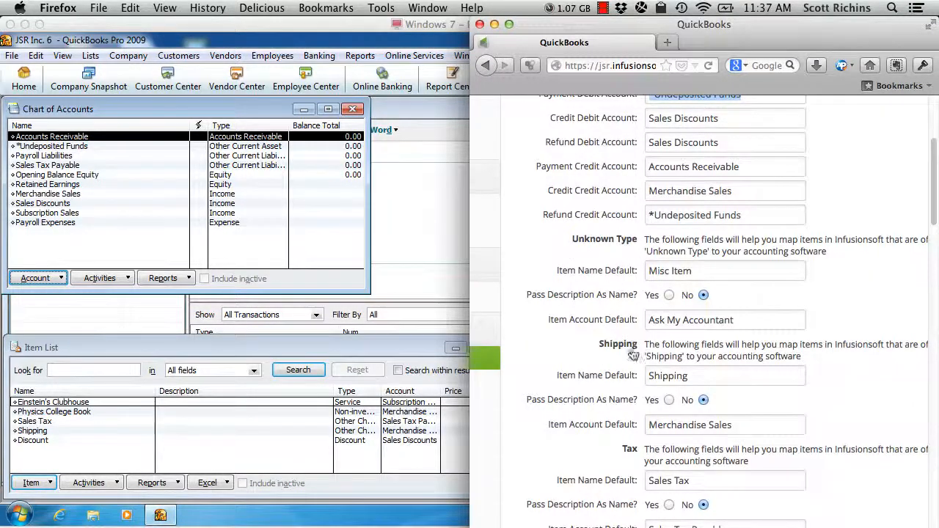
scroll(633, 352, "down", 2)
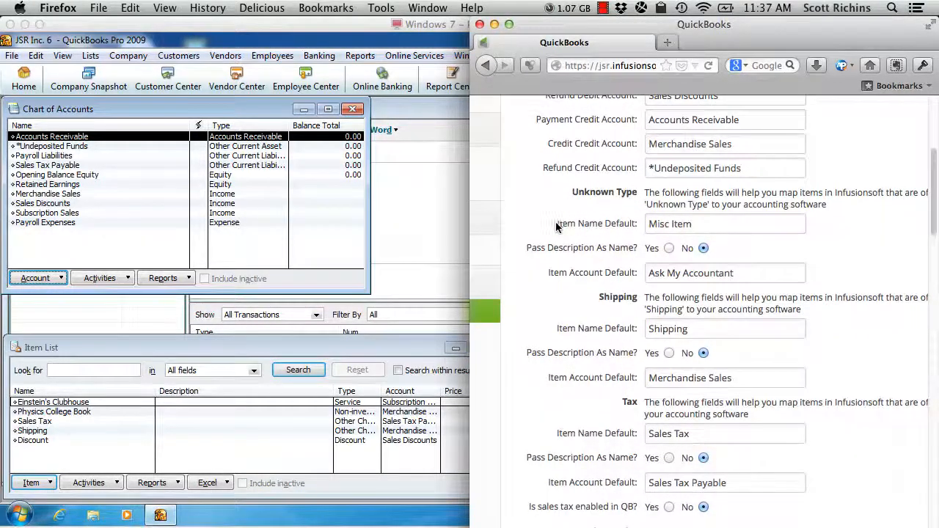
left_click_drag(556, 223, 640, 232)
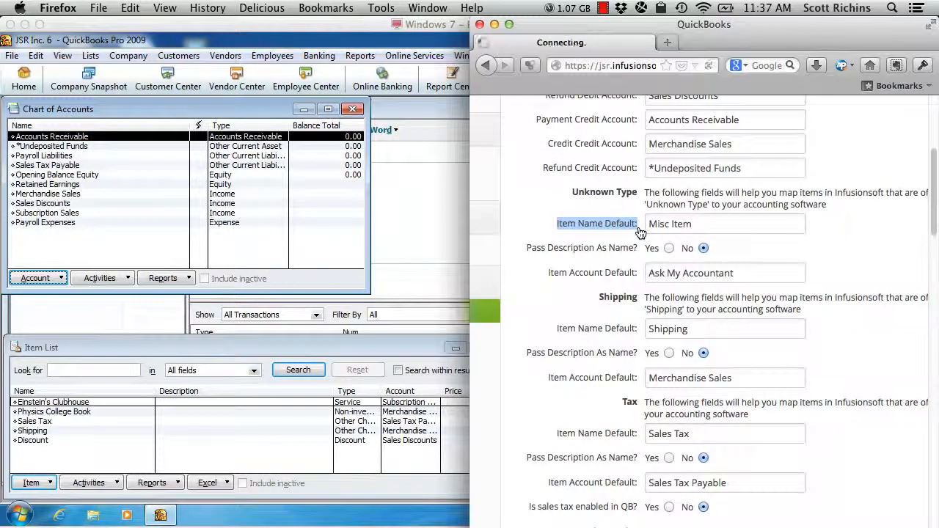
left_click_drag(548, 273, 638, 276)
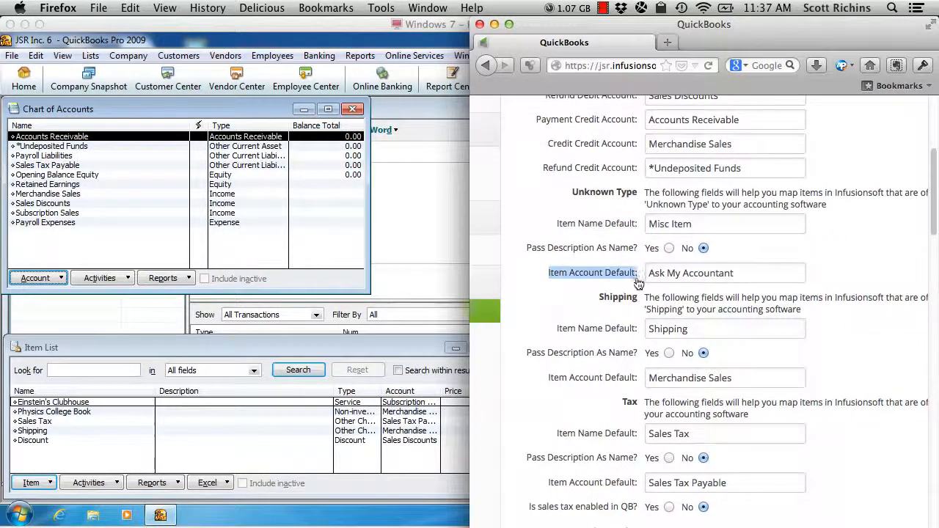
left_click(633, 275)
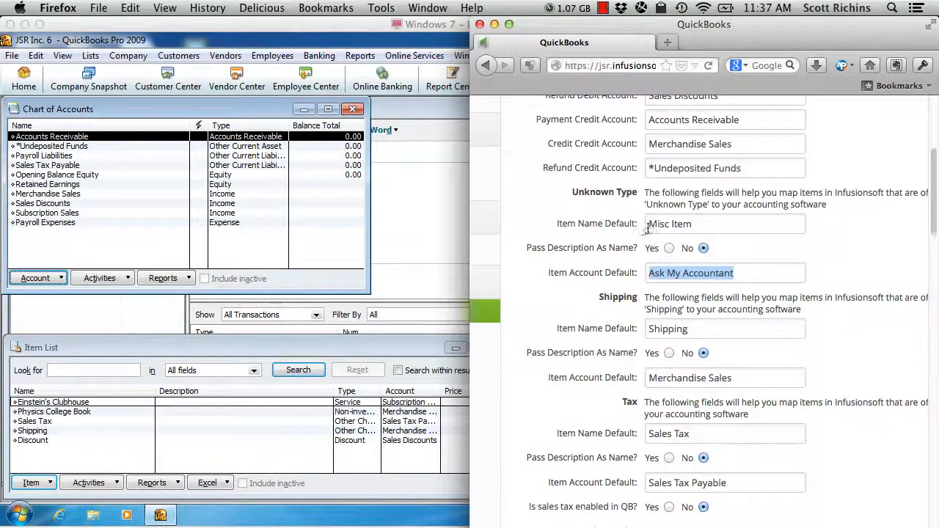
left_click_drag(648, 225, 678, 226)
left_click(679, 226)
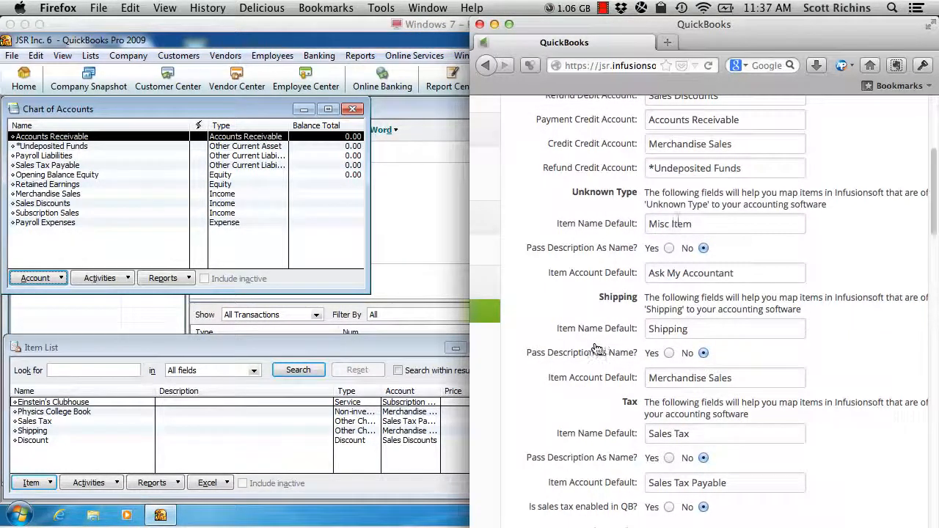
Compare the Shipping section's item name and item account defaults with the item list and chart of accounts
left_click_drag(589, 306, 689, 329)
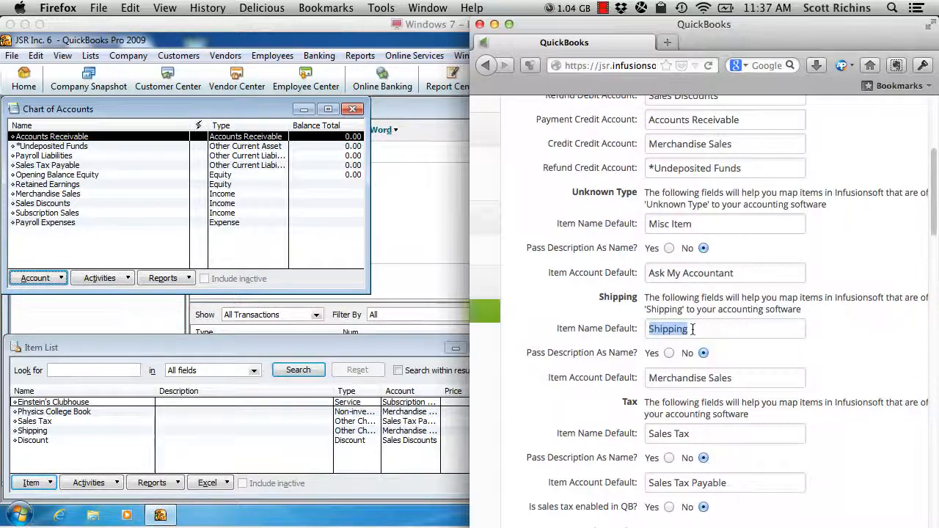
left_click(693, 330)
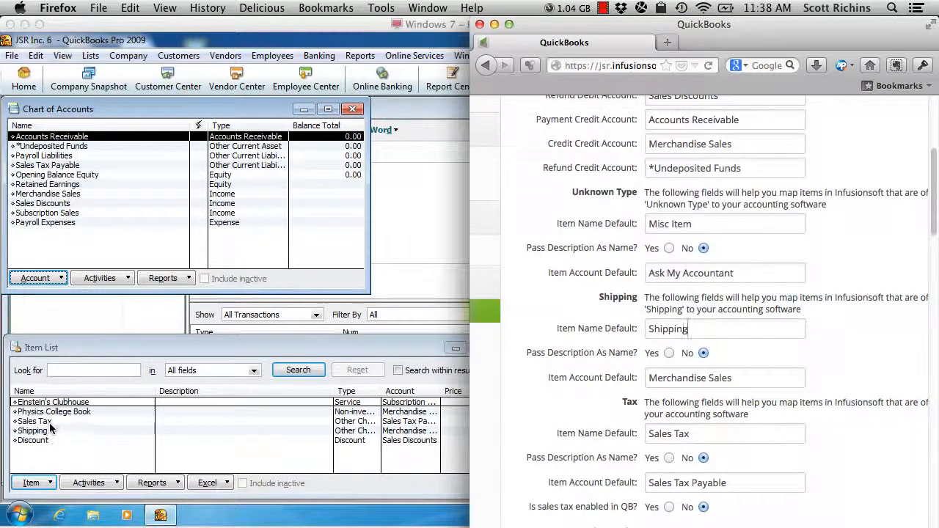
left_click(648, 433)
scroll(666, 416, "down", 1)
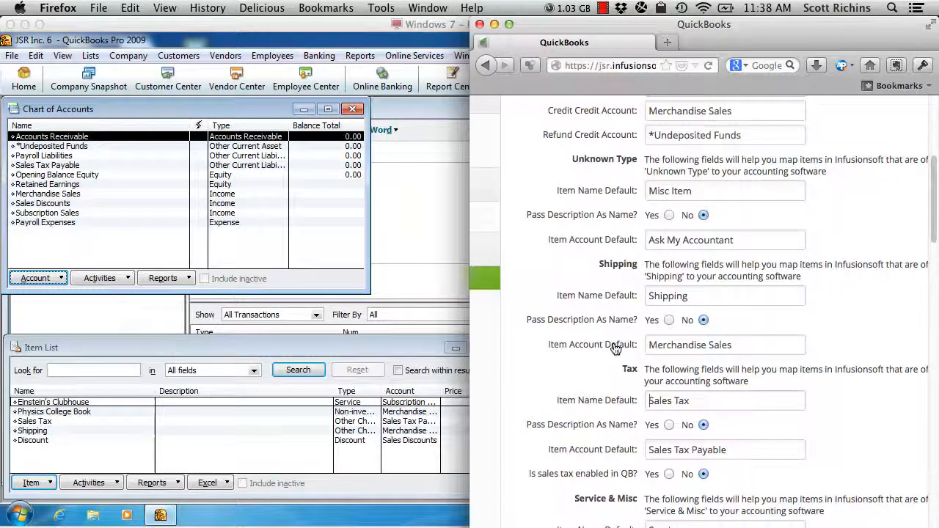
left_click_drag(596, 264, 635, 270)
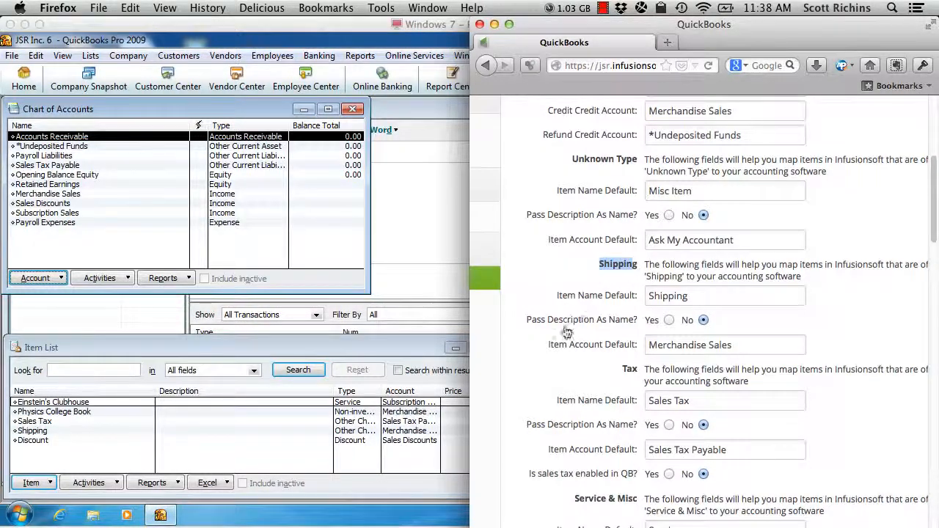
left_click_drag(554, 345, 742, 347)
left_click(650, 345)
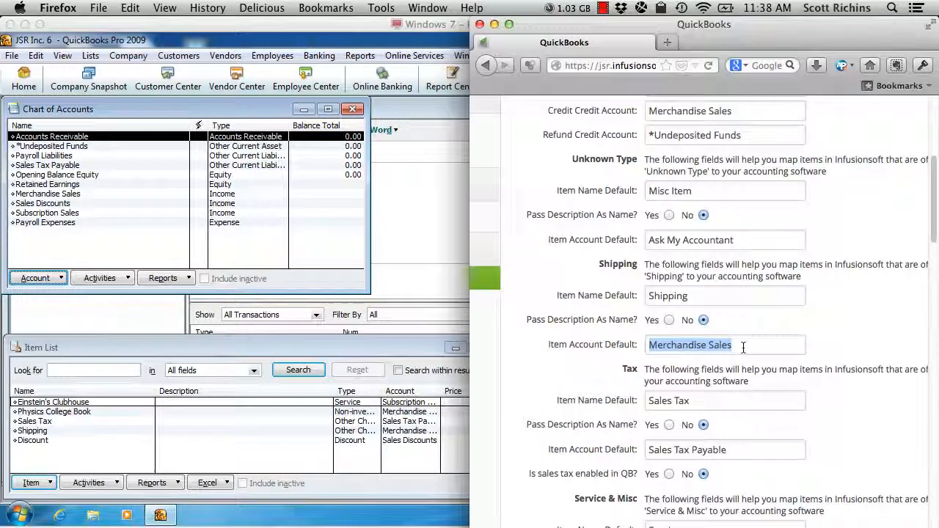
left_click(743, 348)
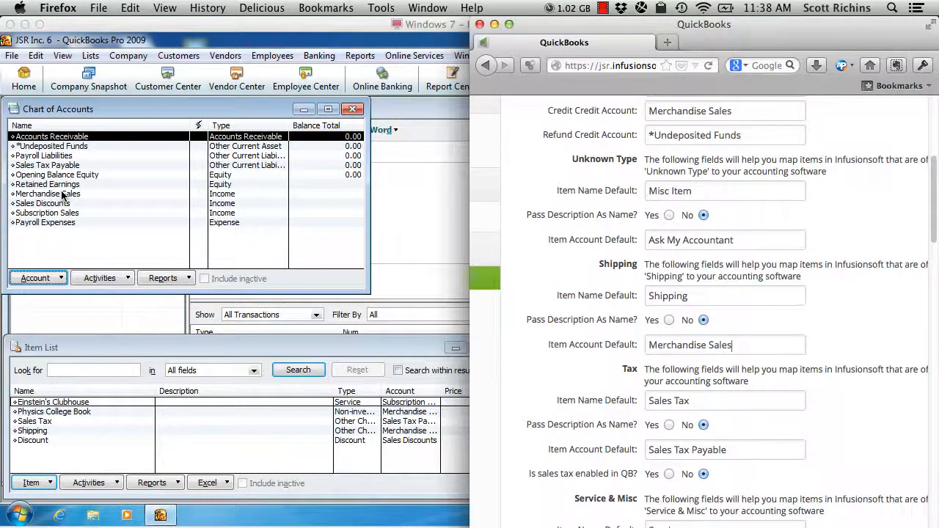
Switch to QuickBooks Pro, open the Shipping item to check its assigned account, and close it without changes
left_click(111, 358)
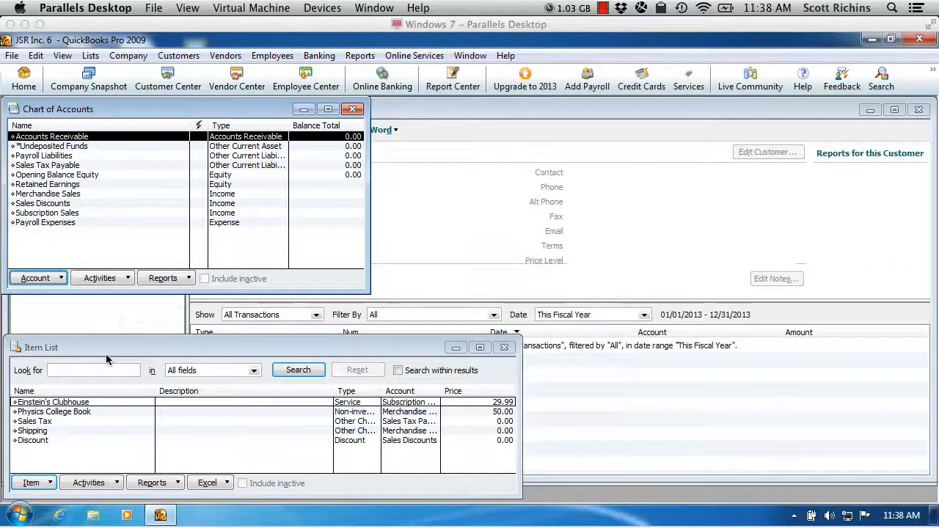
double_click(33, 431)
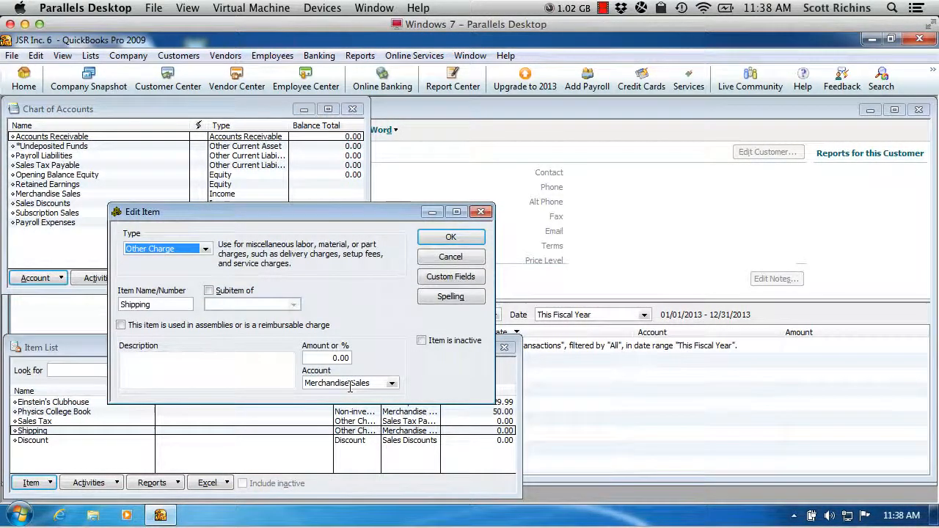
left_click(480, 211)
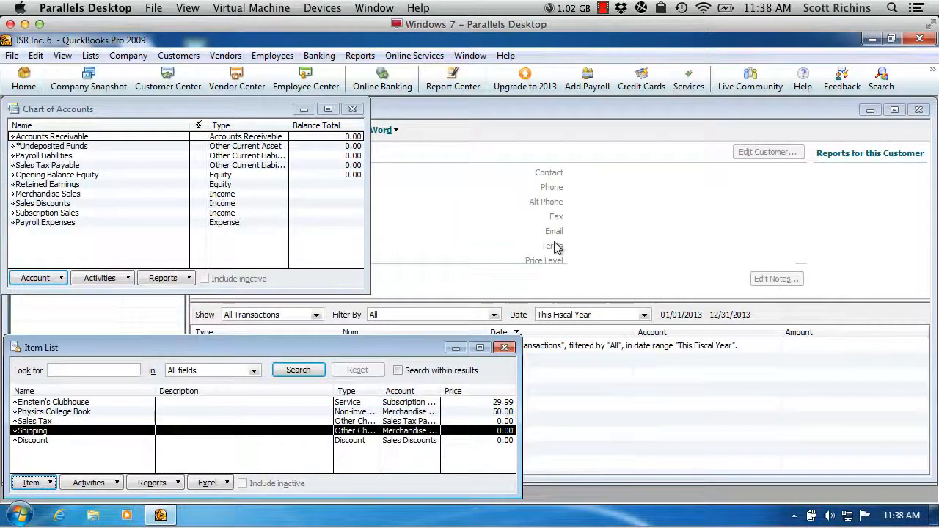
Return to Firefox, open the e-commerce Order reports, and look through the list of available reports
key("super+Tab")
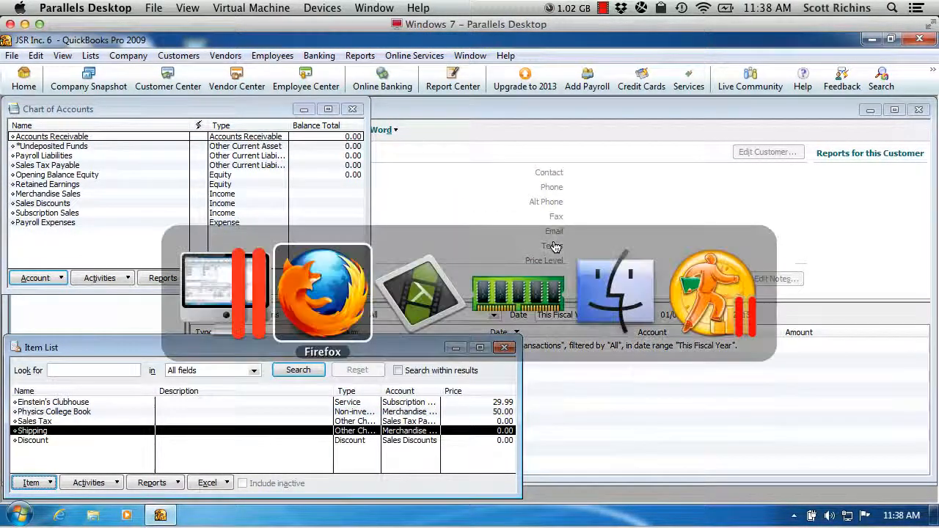
left_click(564, 194)
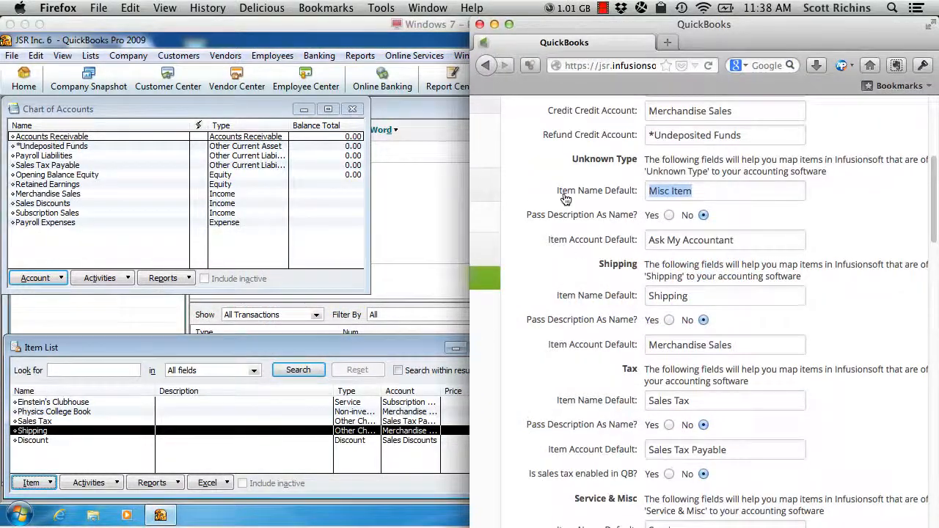
scroll(563, 197, "up", 5)
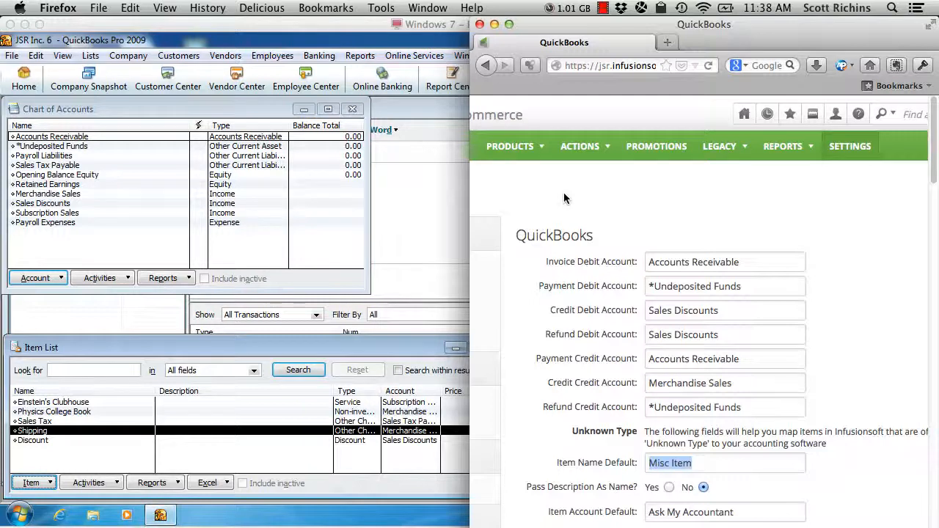
mouse_move(790, 114)
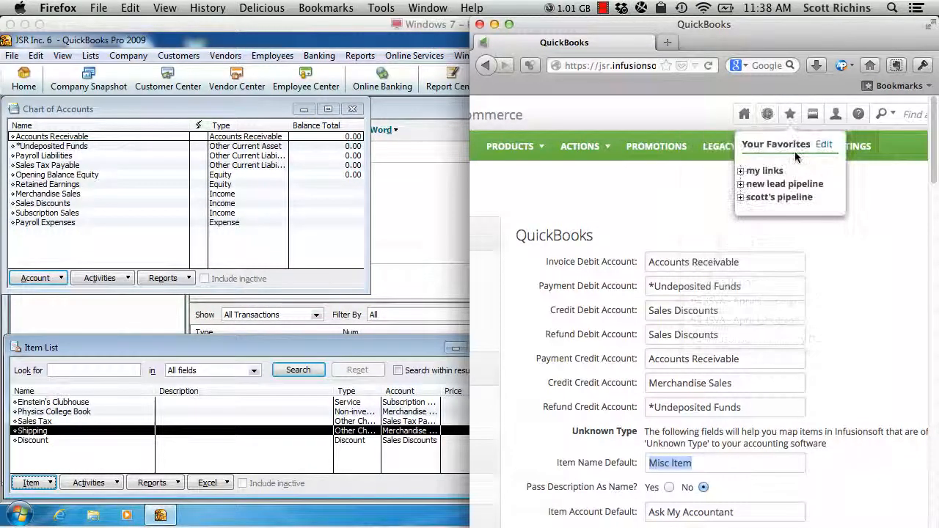
left_click(758, 184)
mouse_move(812, 154)
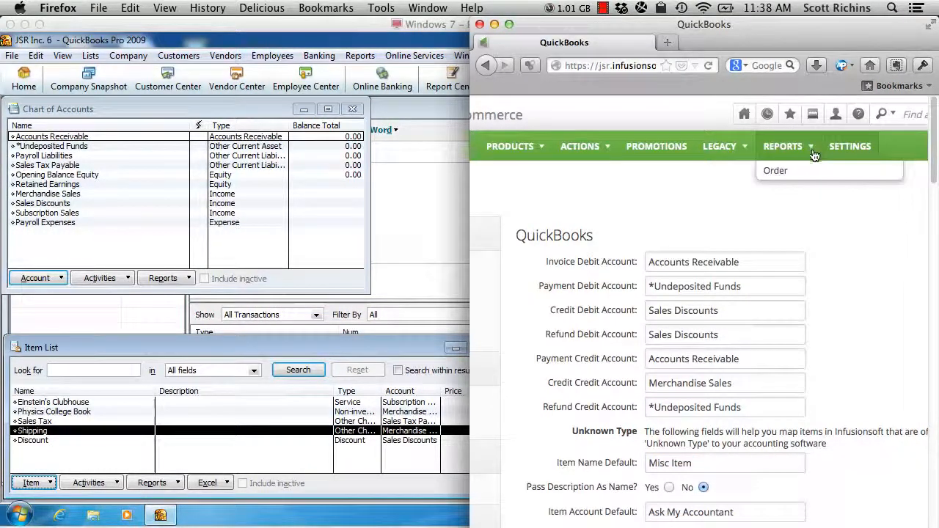
left_click(776, 173)
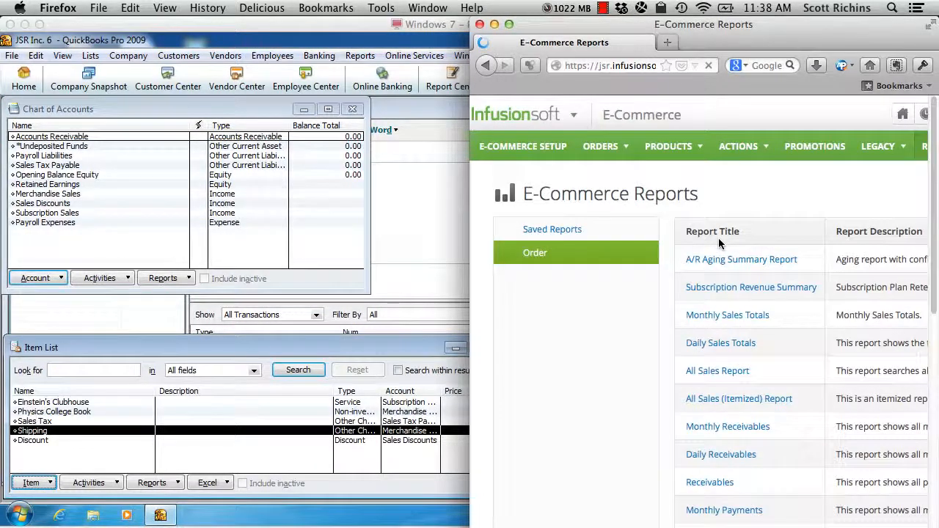
scroll(723, 330, "down", 3)
scroll(722, 330, "right", 2)
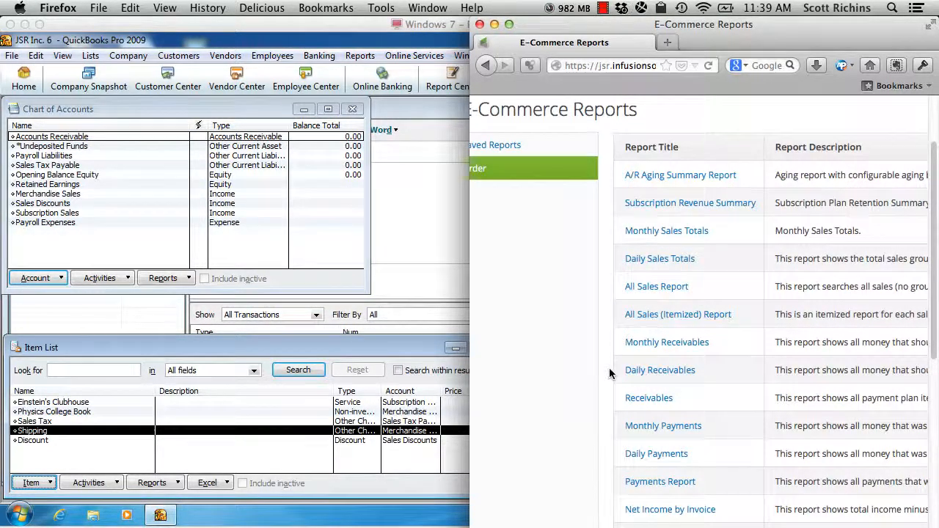
scroll(608, 371, "down", 3)
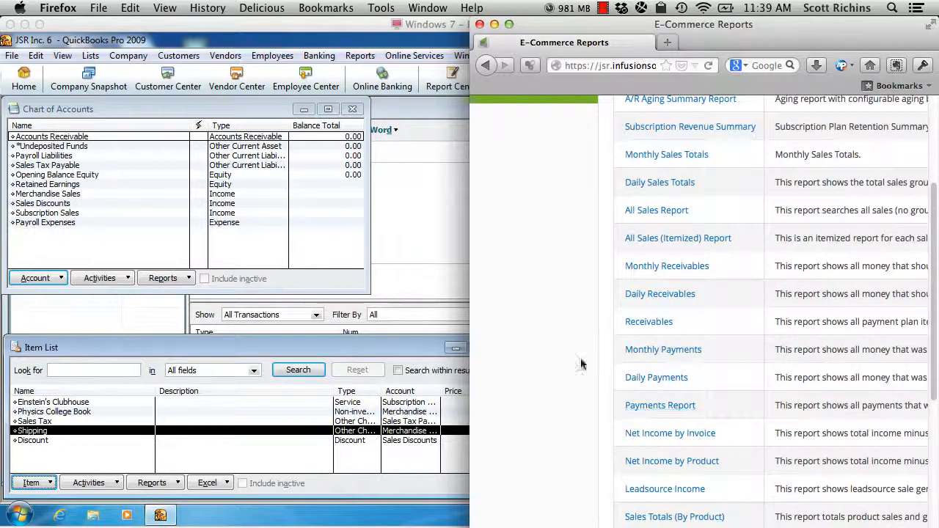
Switch to Excel and examine the invoice transaction rows and item memo in the 2013.04.25 – Sales.iif export
left_click(330, 35)
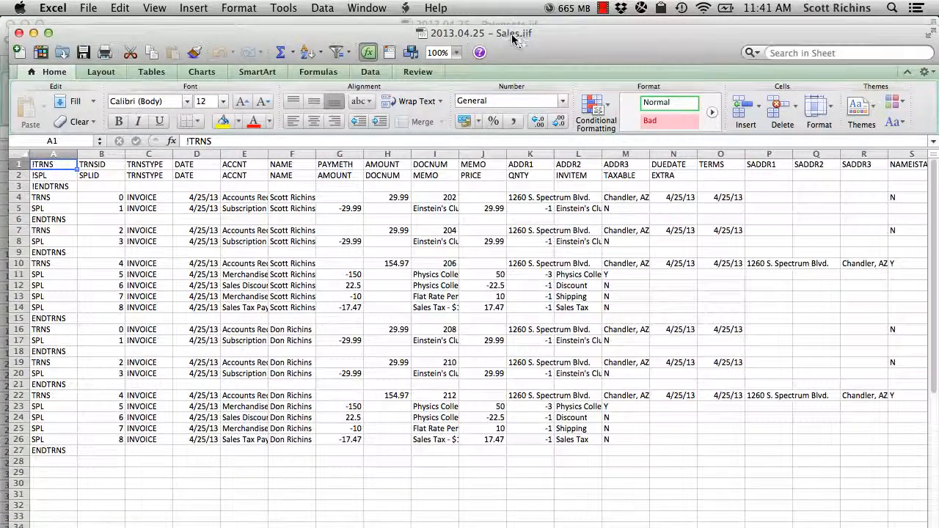
mouse_move(541, 38)
left_mouse_down()
mouse_move(541, 60)
mouse_move(552, 35)
mouse_move(542, 34)
left_mouse_up()
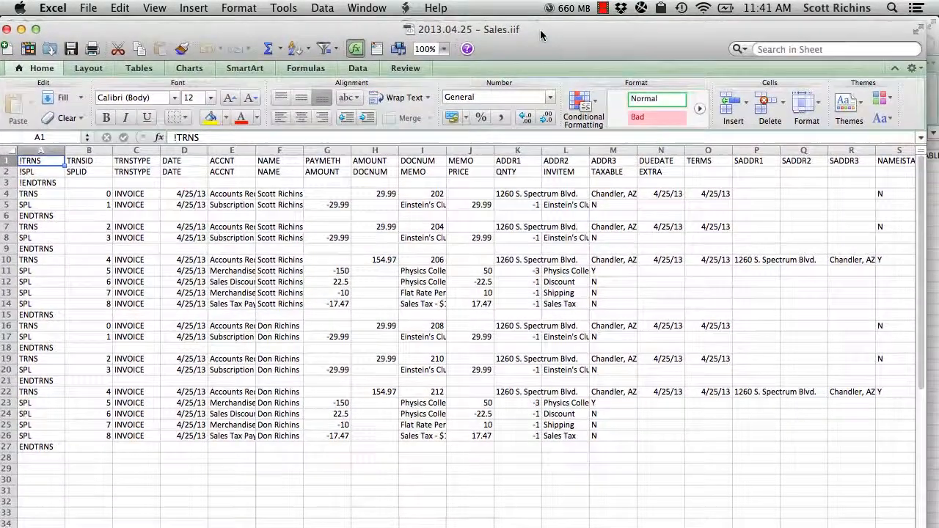
left_click(339, 193)
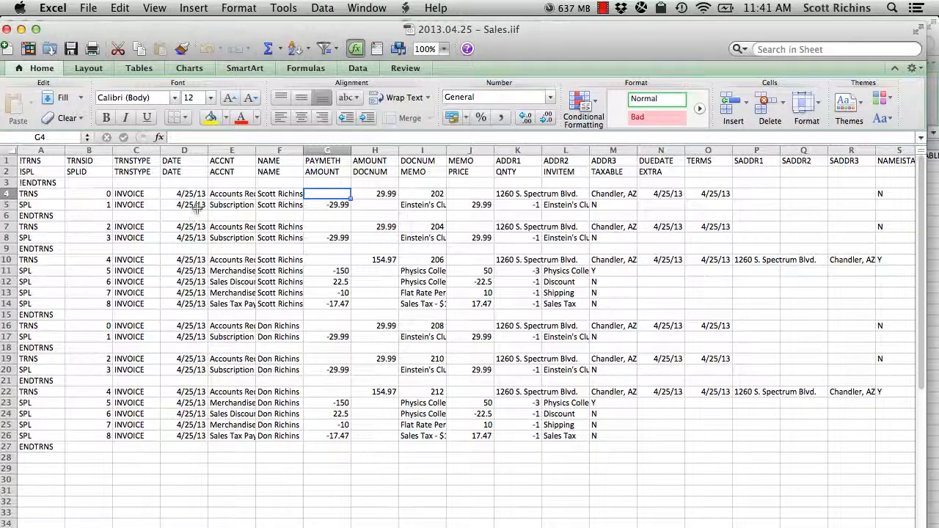
left_click_drag(8, 194, 9, 251)
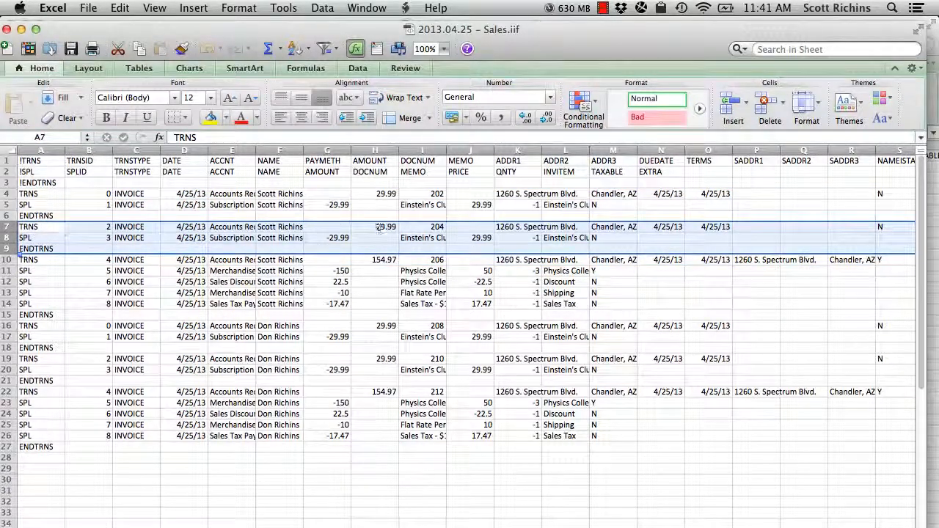
left_click(473, 205)
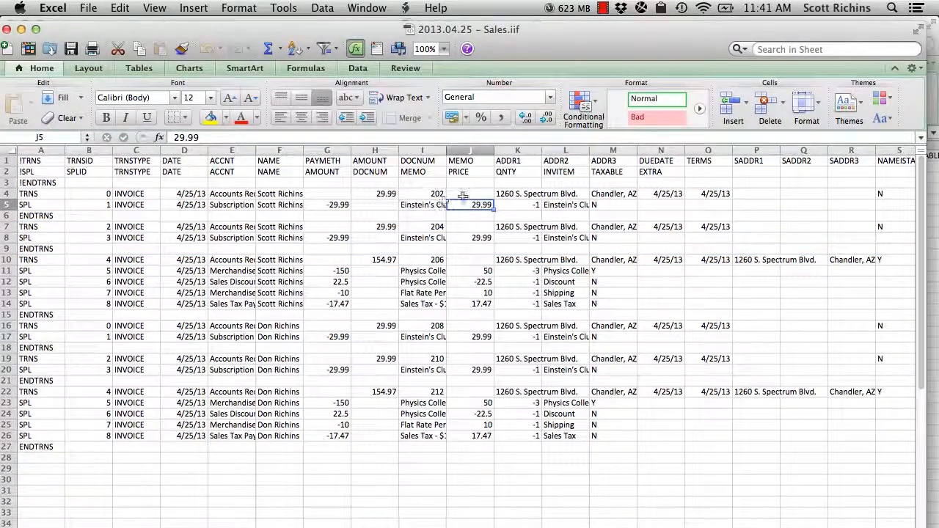
left_click(424, 205)
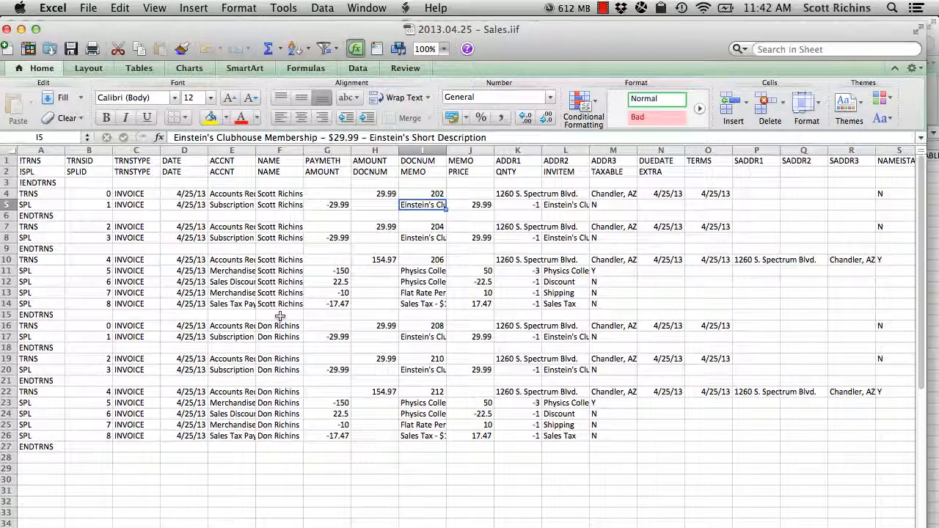
Bring up the 2013.04.25 – Payments.iif export and examine its payment methods, amounts, document numbers and auto-charge memos
double_click(507, 34)
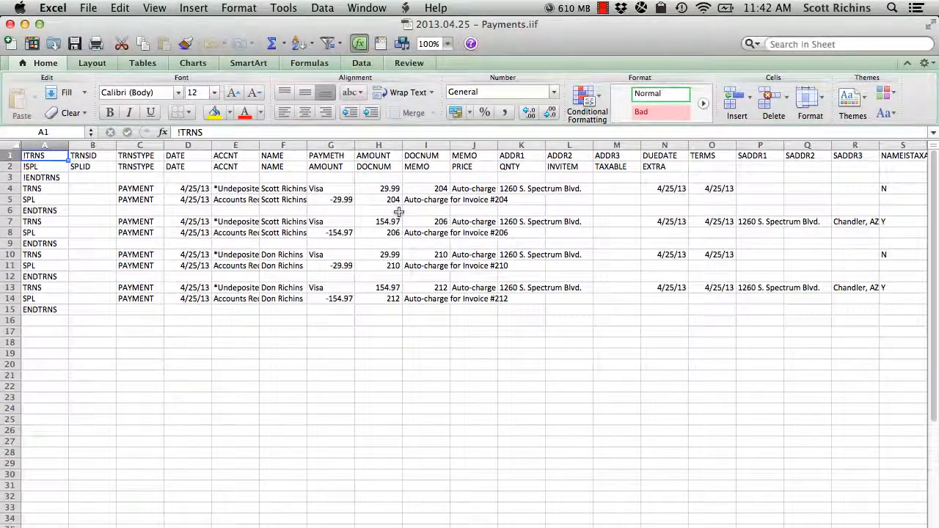
left_click_drag(322, 190, 336, 308)
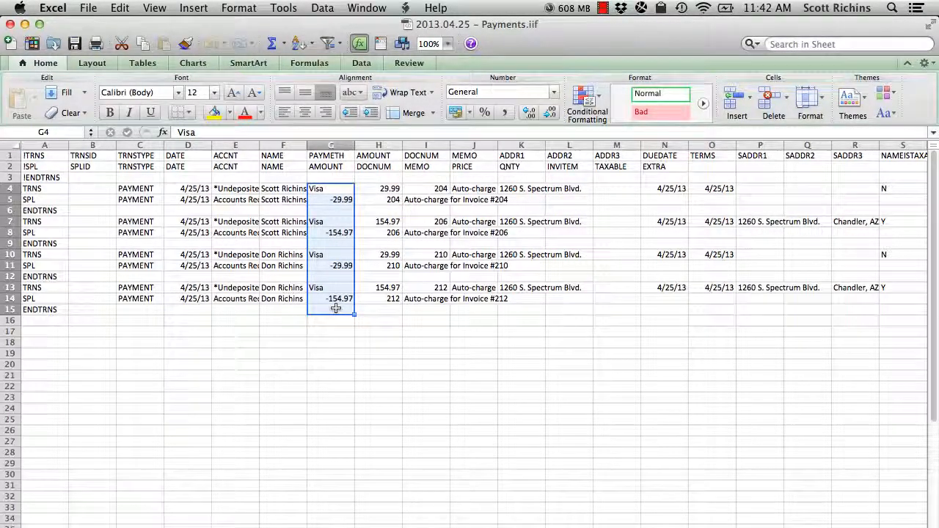
left_click(335, 308)
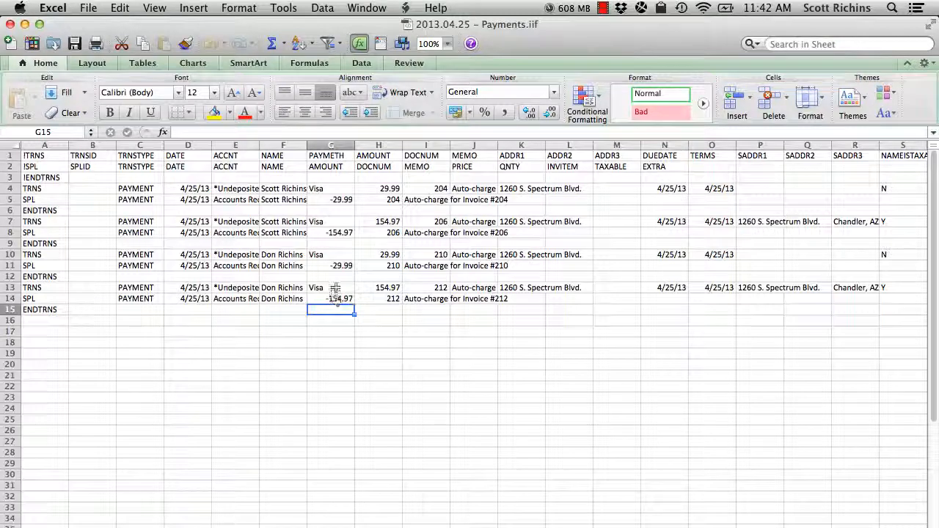
left_click(331, 274)
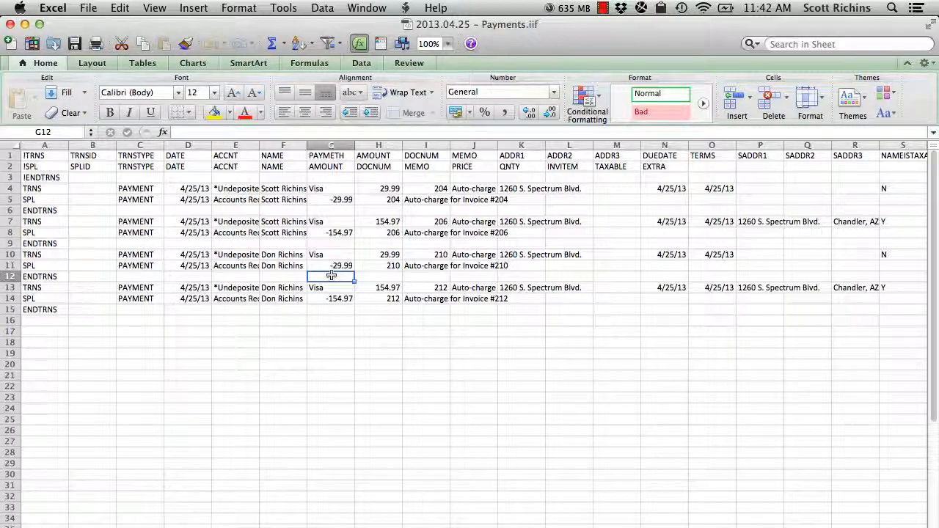
left_click(376, 196)
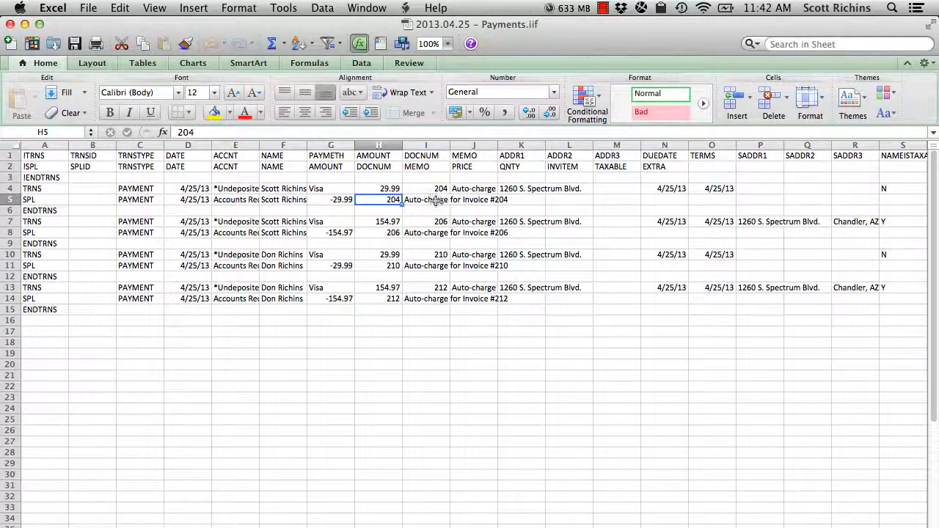
left_click(438, 201)
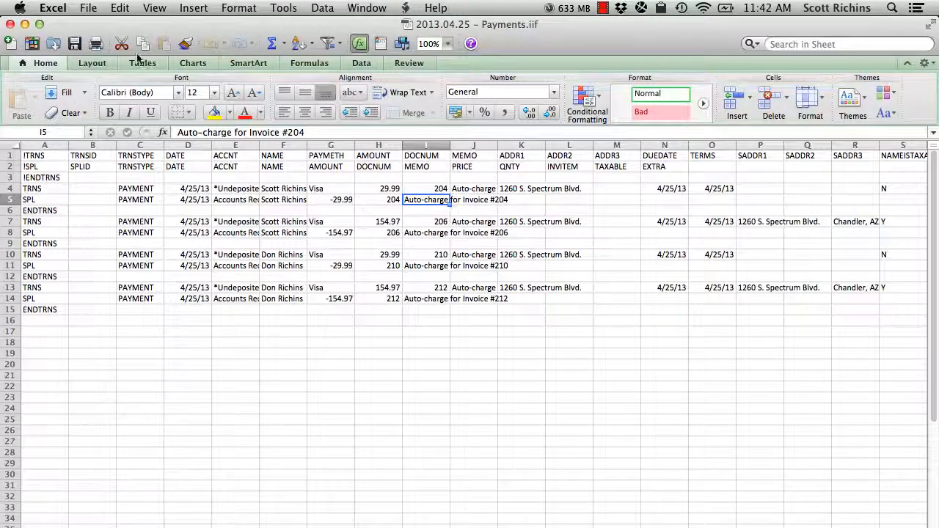
Close the Payments.iif and Sales.iif workbooks and switch to QuickBooks Pro in the Windows virtual machine
left_click(10, 26)
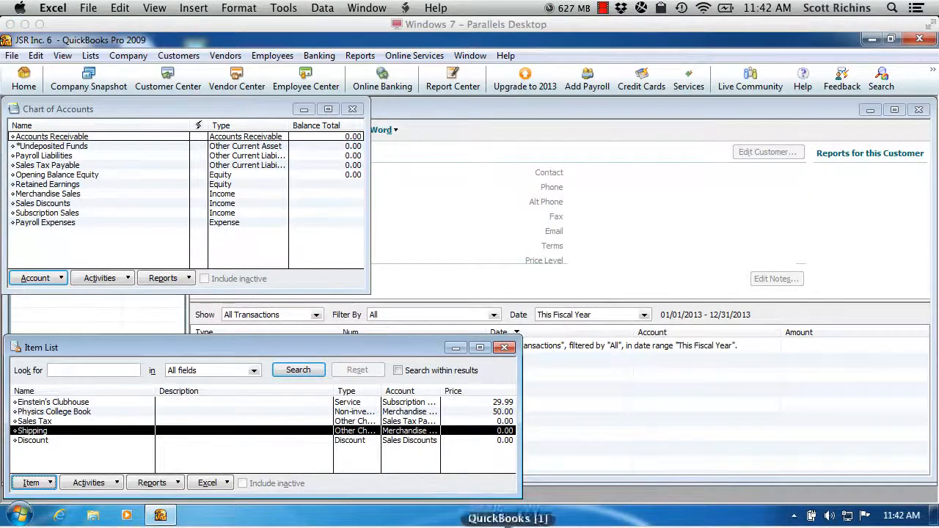
left_click(532, 527)
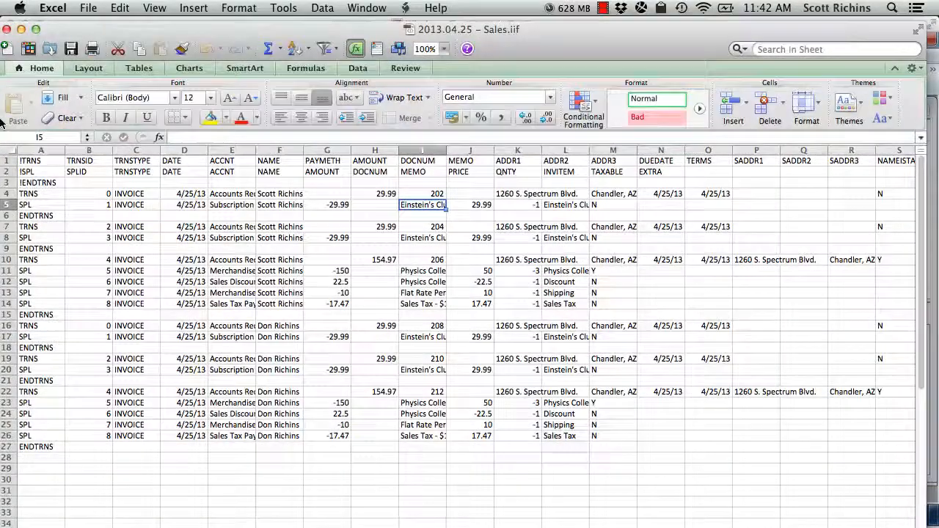
left_click(6, 30)
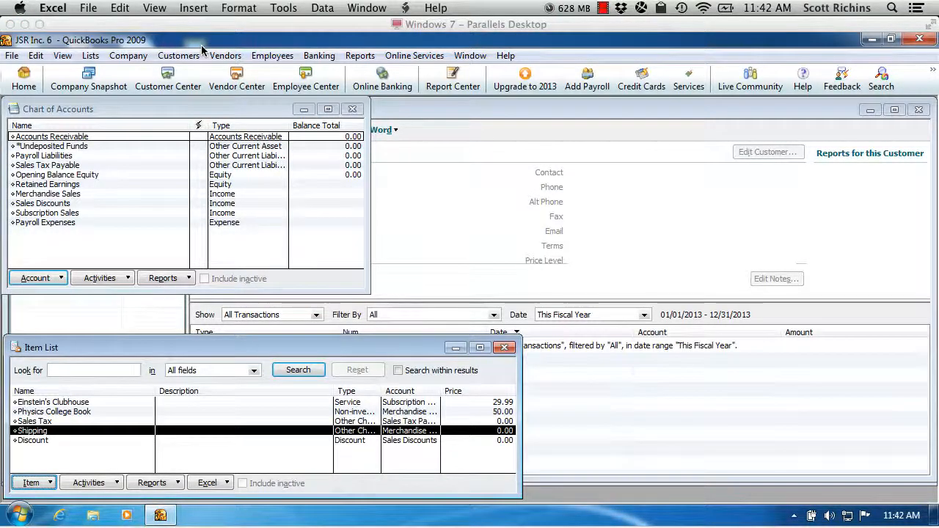
left_click(177, 41)
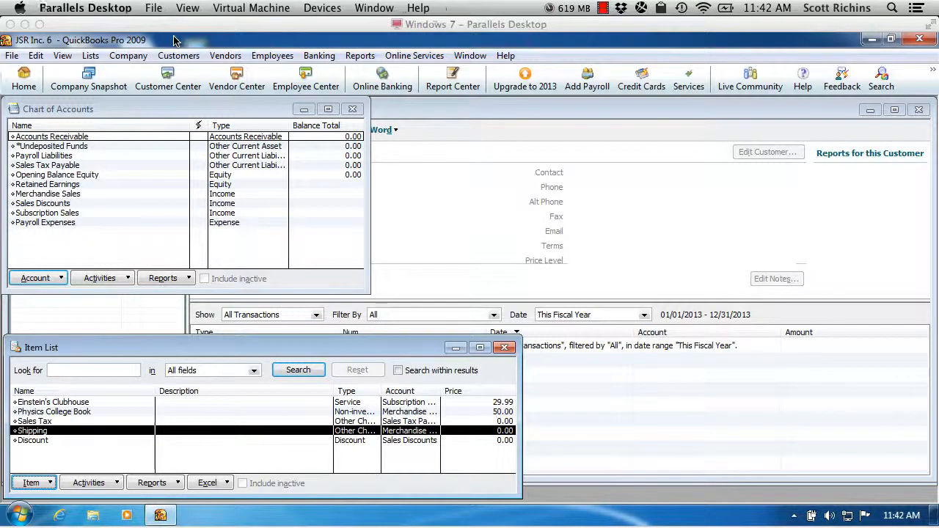
Review the file types offered for saving a copy or backup of the company file, and cancel without saving
left_click(11, 56)
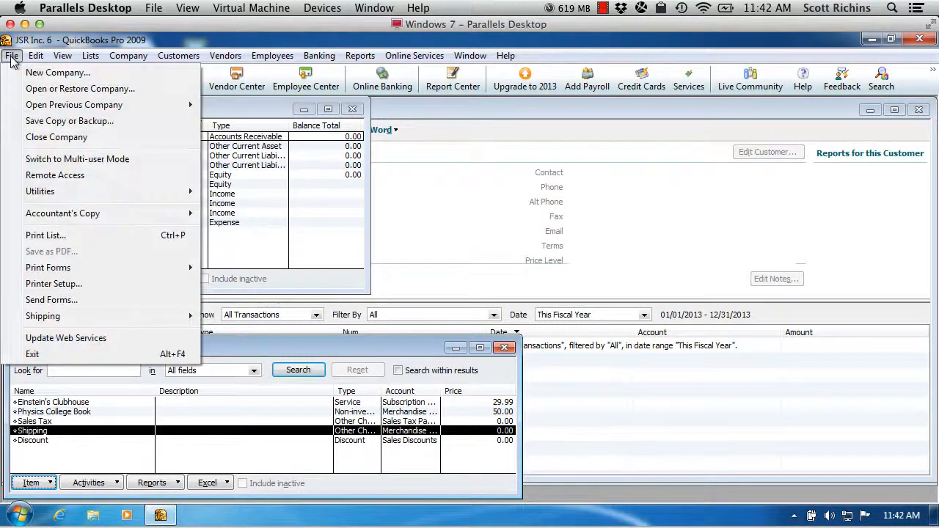
left_click(60, 122)
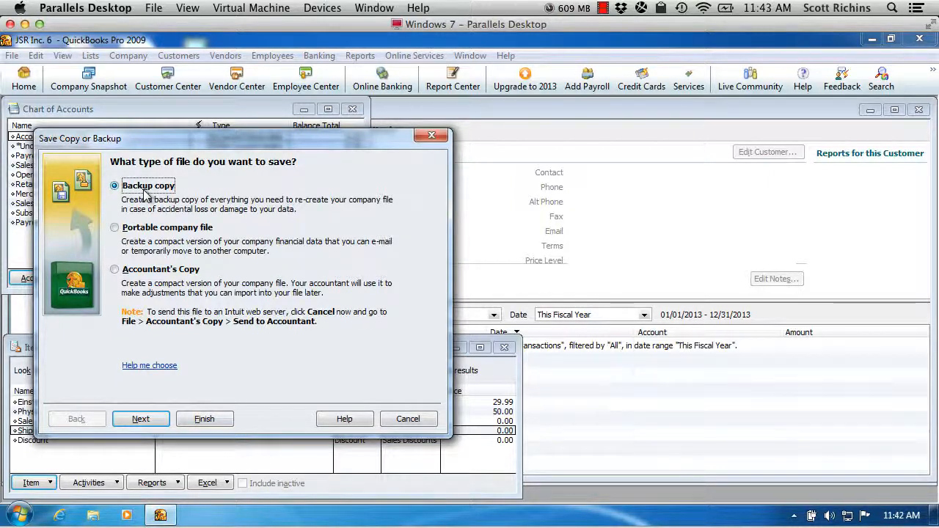
left_click(411, 420)
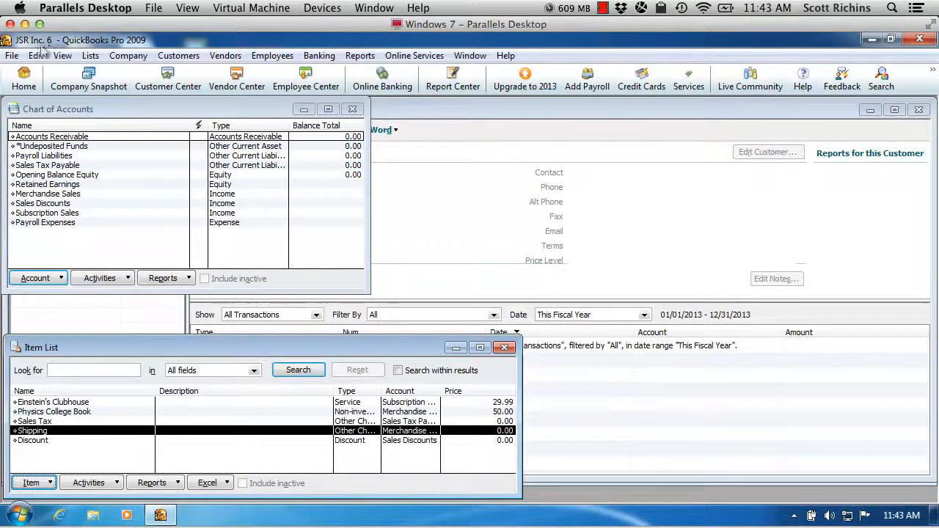
Start an IIF file import and browse on the Home drive (Z:) to Dropbox, IST - Training, Mastermind, QuickBooks
left_click(12, 57)
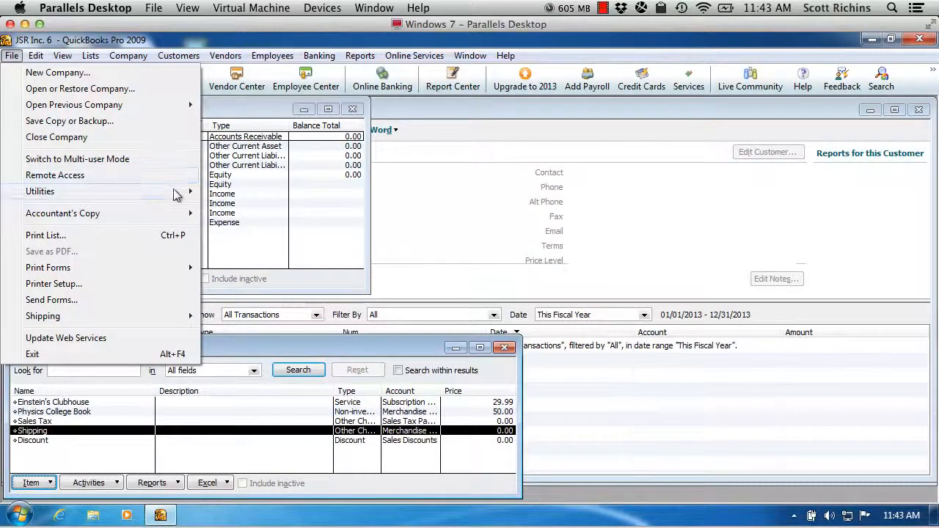
mouse_move(183, 191)
mouse_move(436, 197)
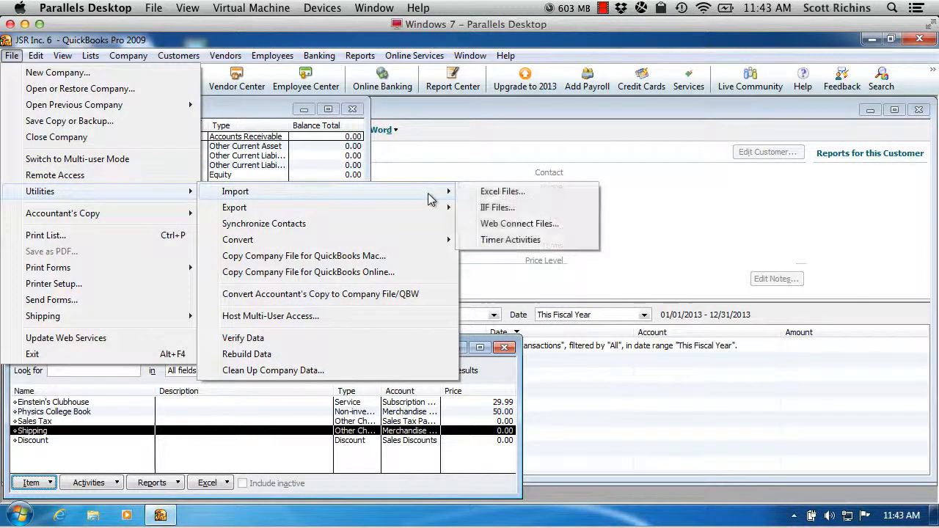
left_click(545, 212)
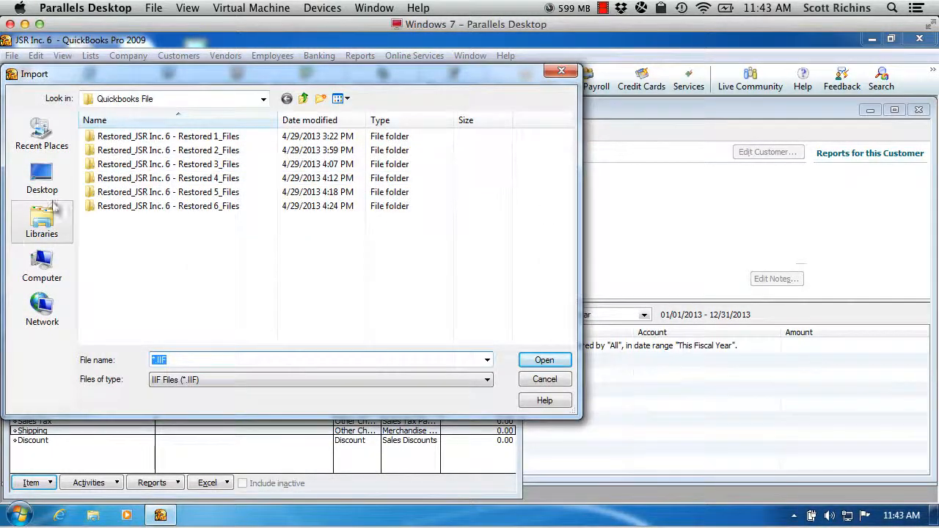
left_click(39, 283)
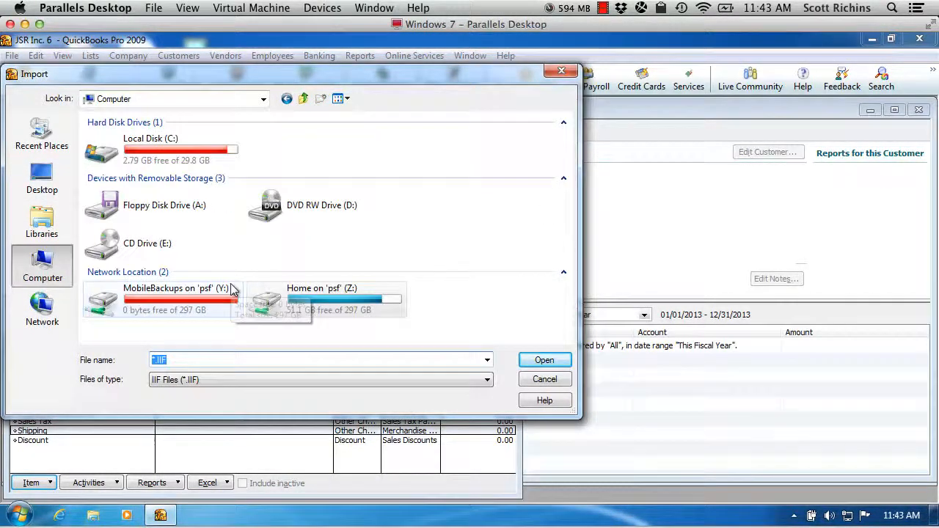
double_click(268, 301)
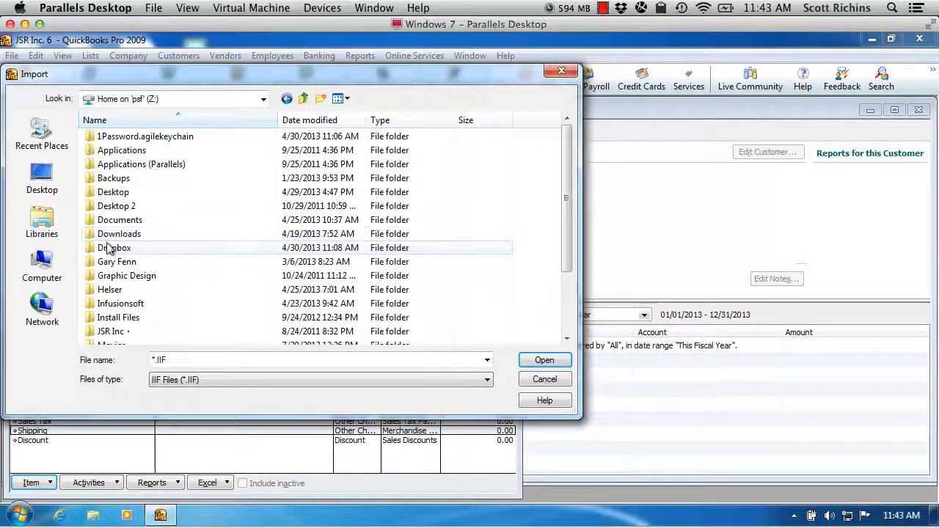
double_click(109, 249)
scroll(145, 300, "down", 2)
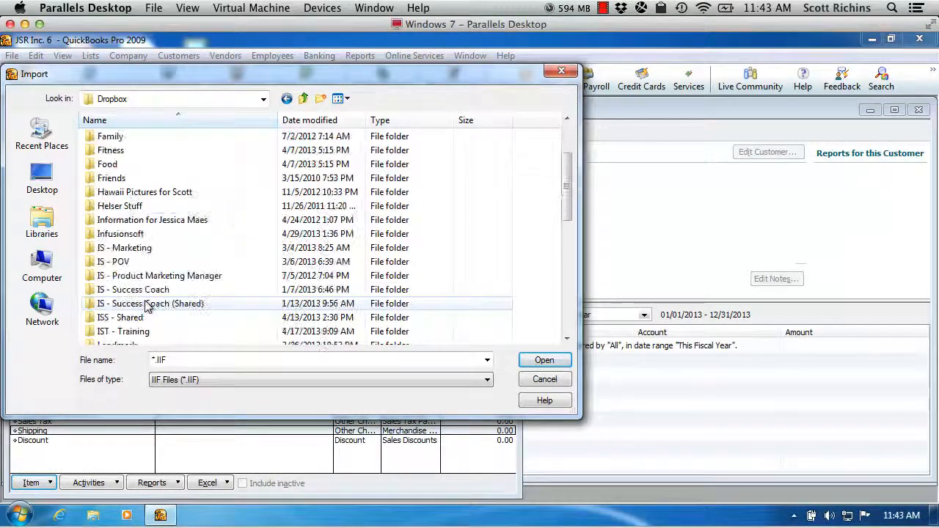
double_click(136, 331)
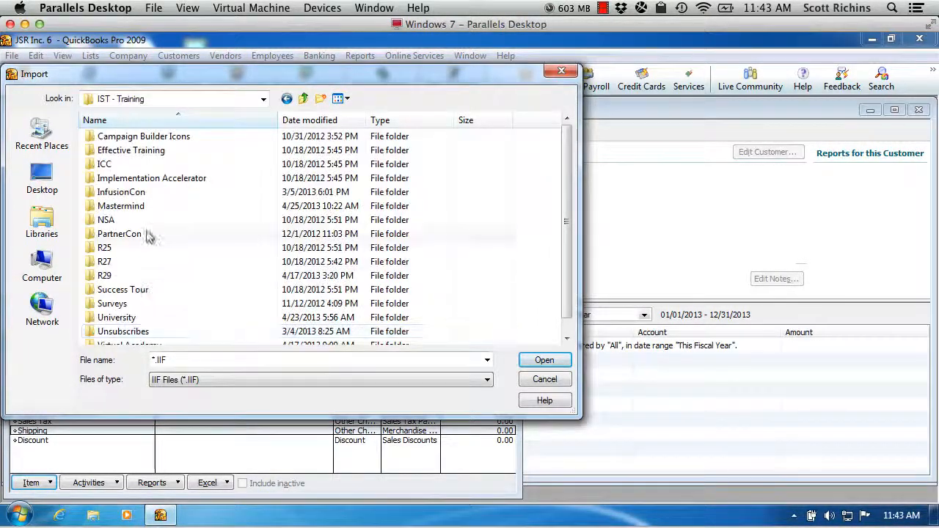
double_click(120, 206)
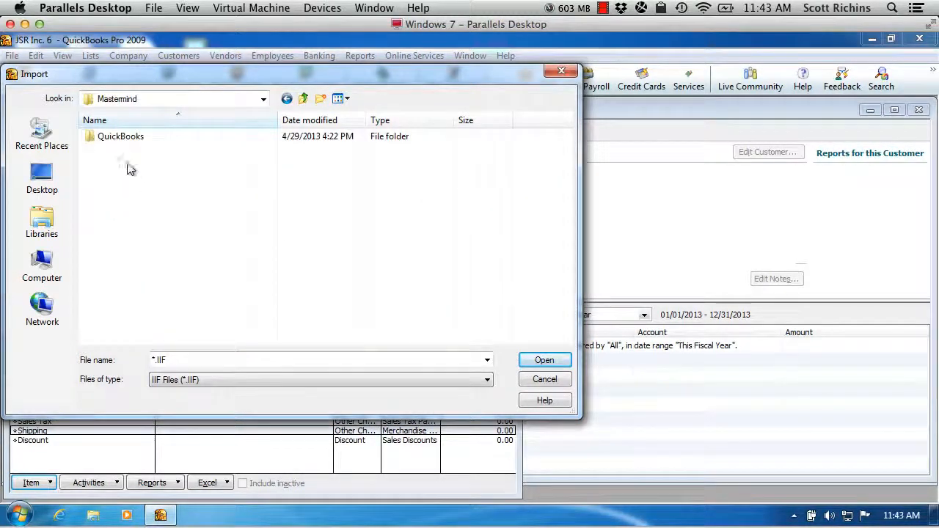
double_click(122, 138)
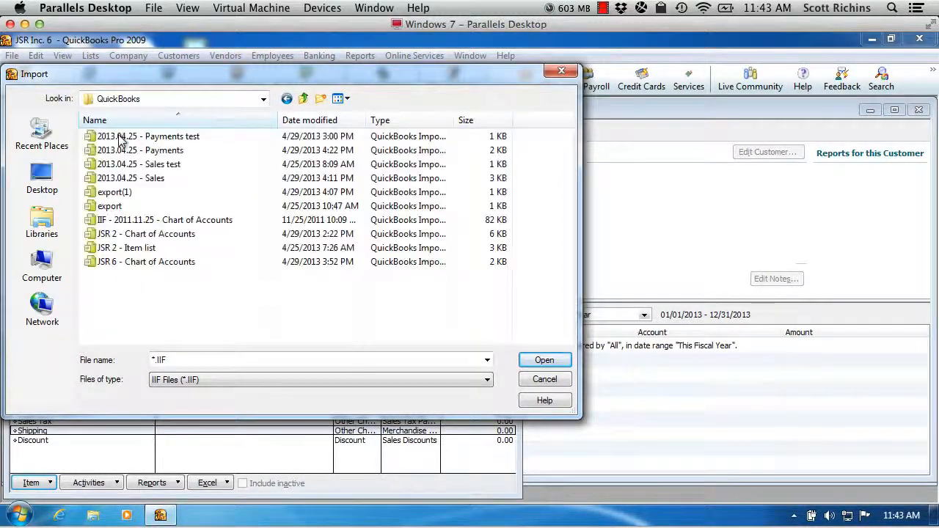
Import the 2013.04.25 - Sales IIF file into the company and dismiss the completion message
left_click(146, 181)
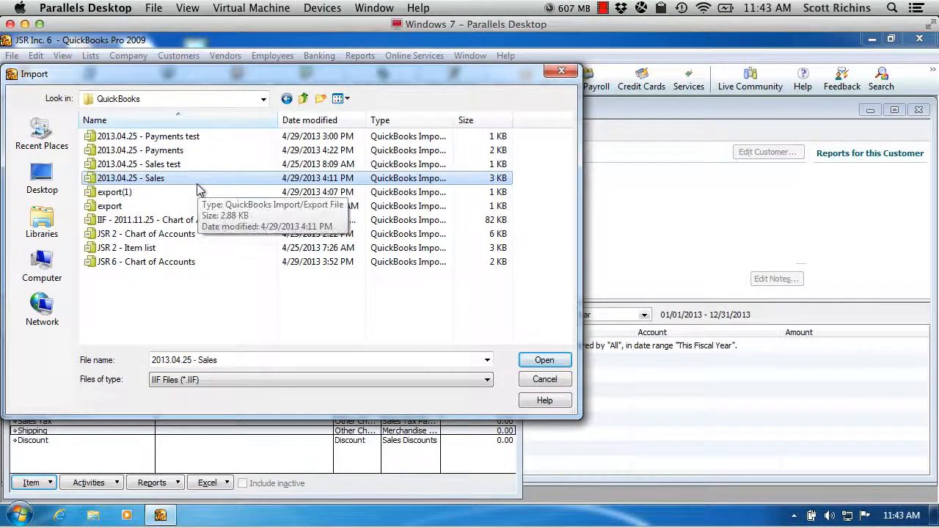
left_click(544, 361)
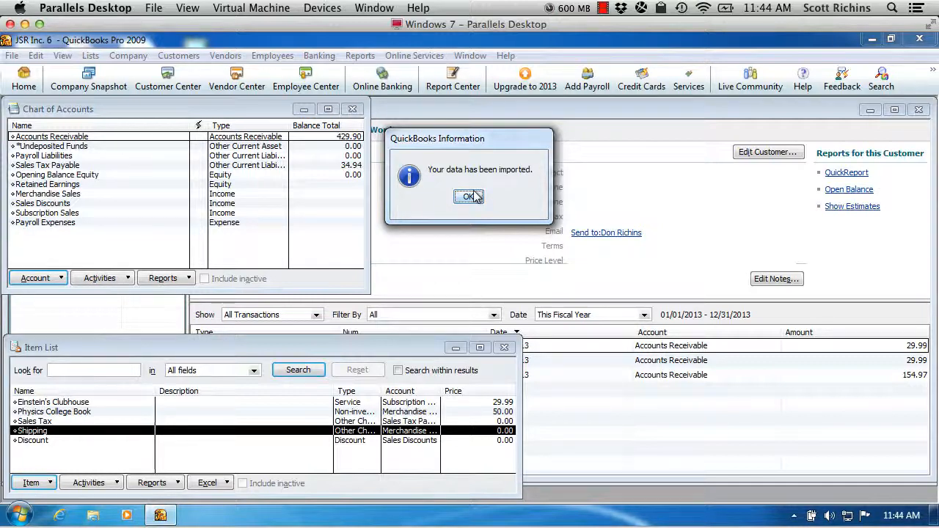
left_click(470, 198)
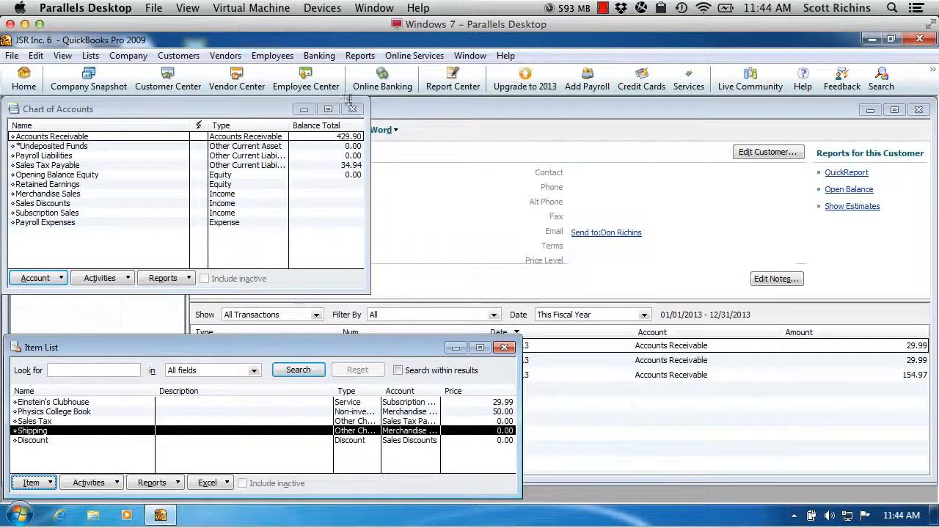
Open the Customer Center and go through the imported invoices of both customers
left_click(168, 84)
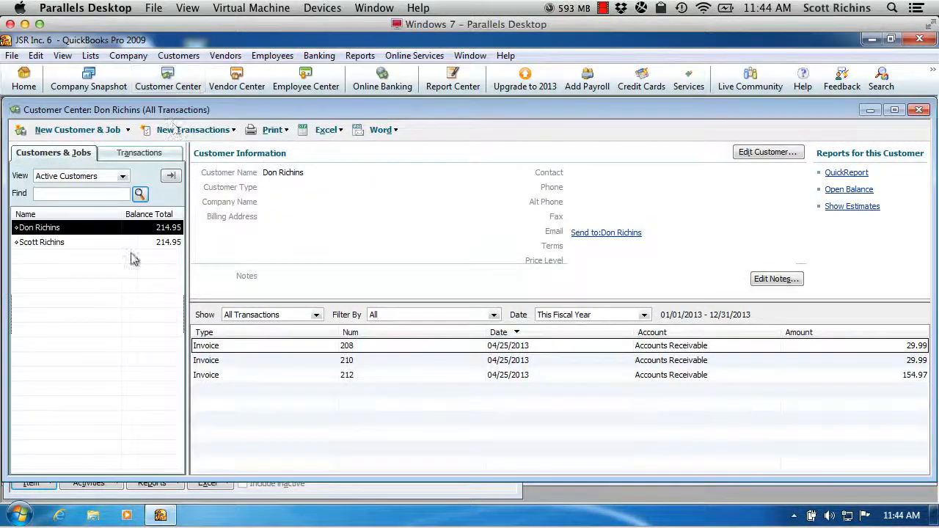
left_click(43, 244)
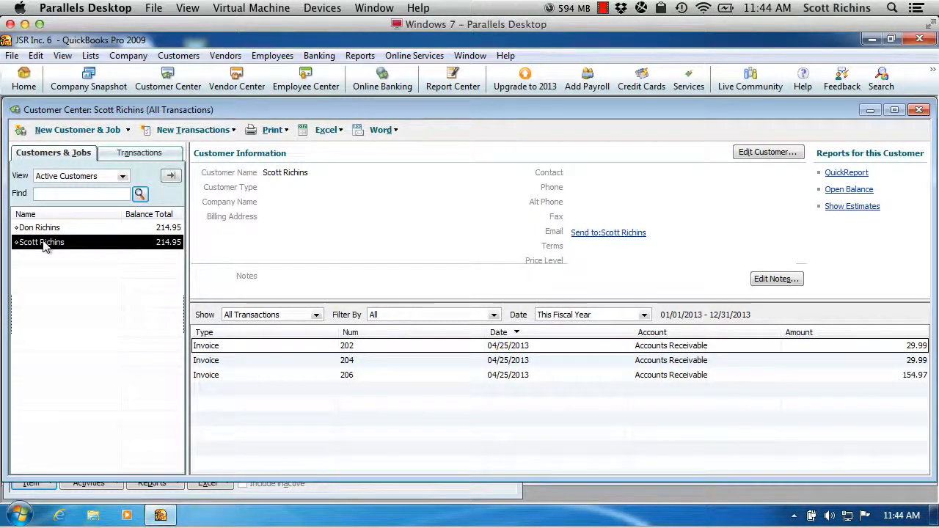
left_click(237, 348)
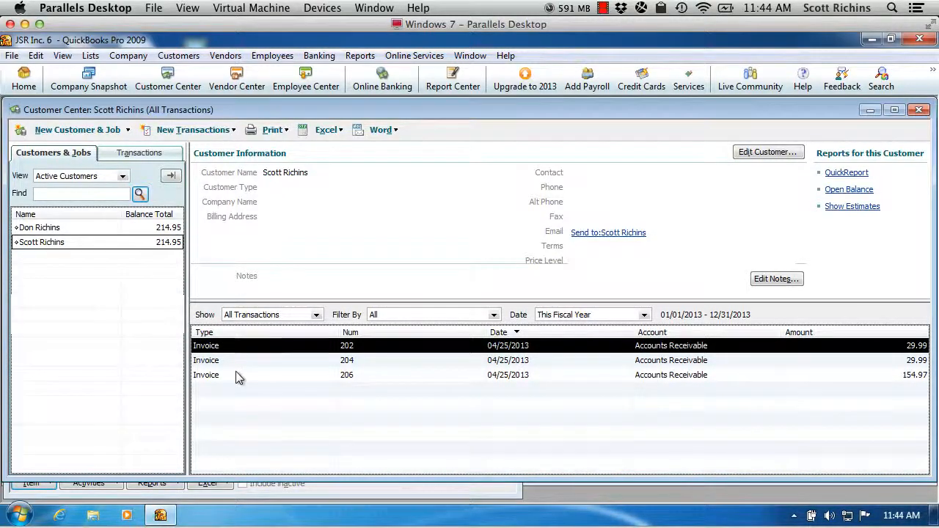
left_click(234, 364)
left_click(236, 379)
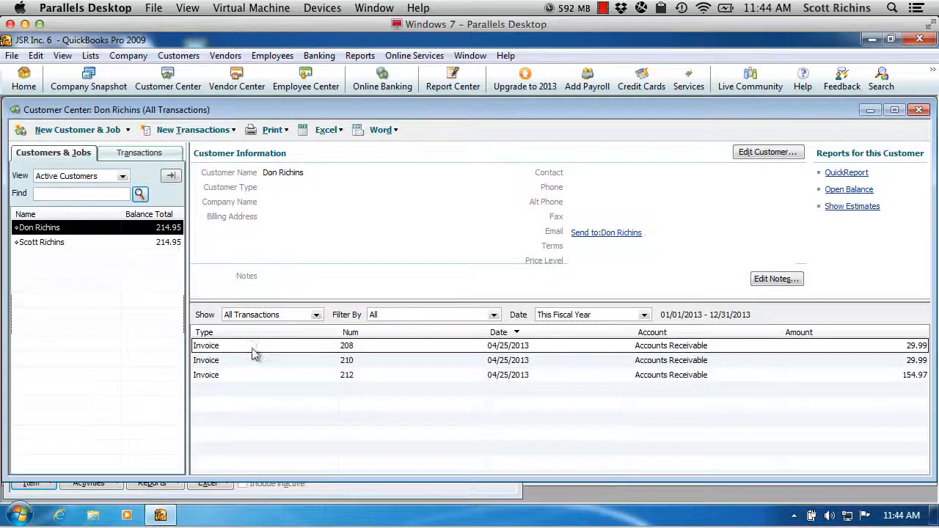
left_click(256, 354)
left_click(256, 365)
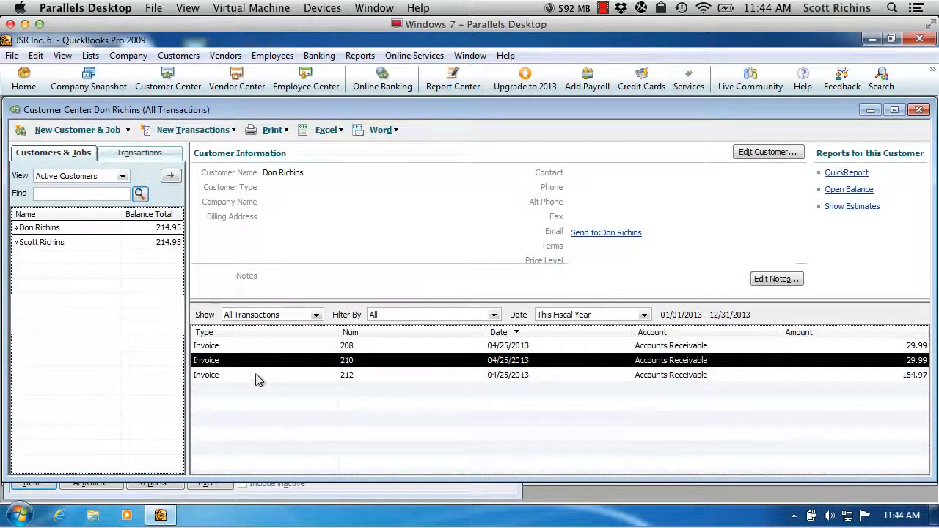
left_click(257, 378)
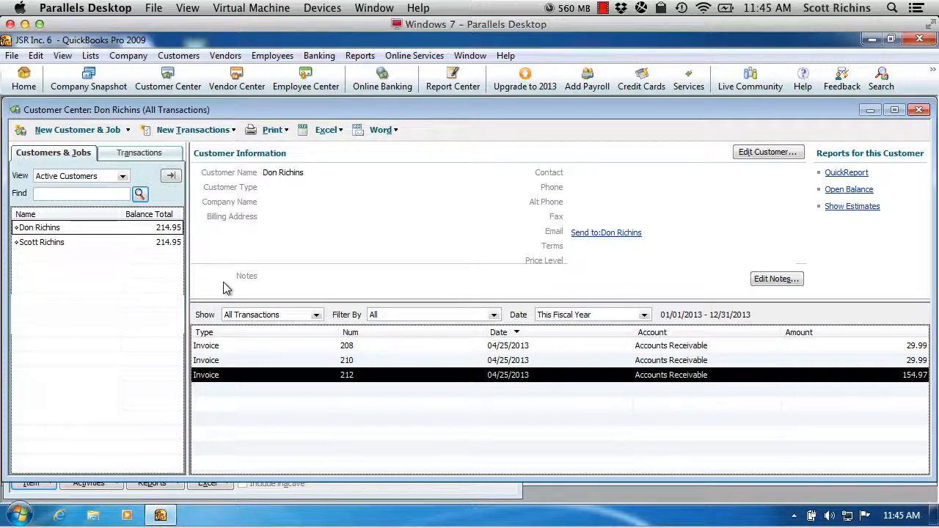
Import the 2013.04.25 - Payments IIF file into the company and dismiss the completion message
left_click(11, 58)
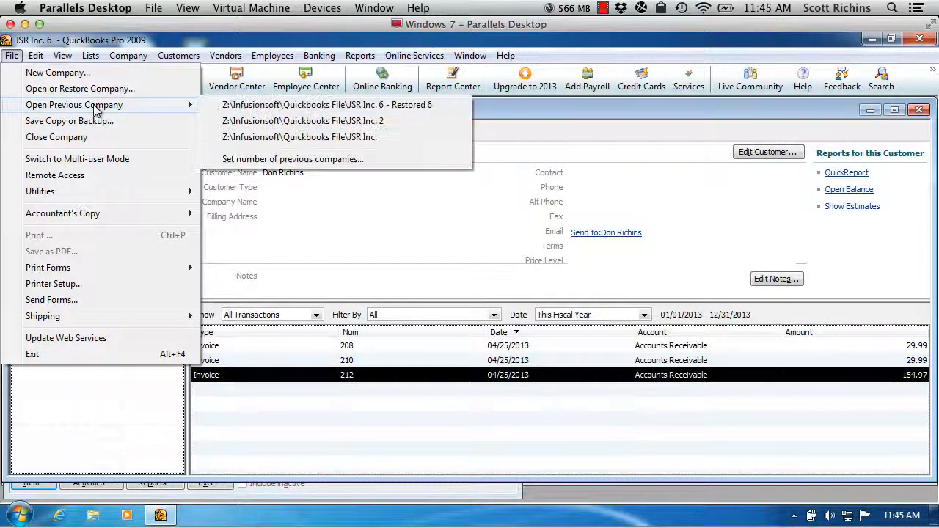
mouse_move(117, 192)
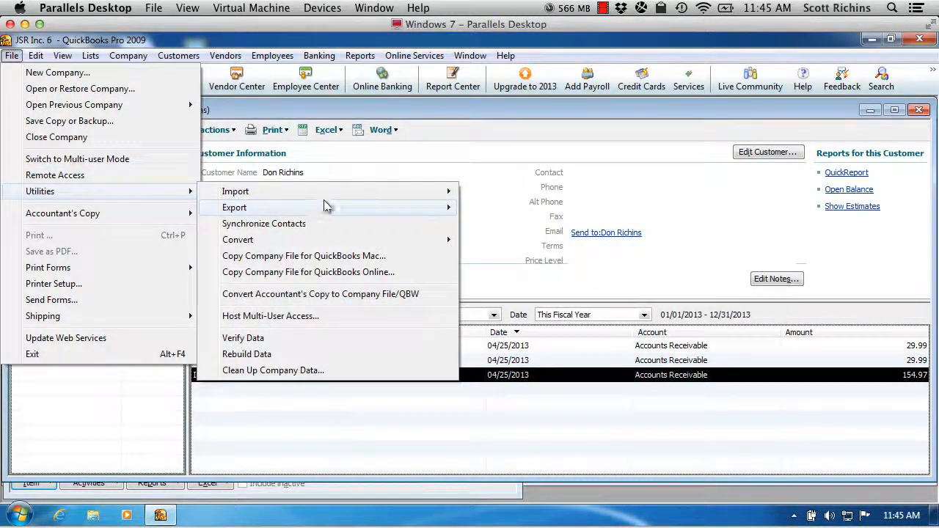
mouse_move(440, 191)
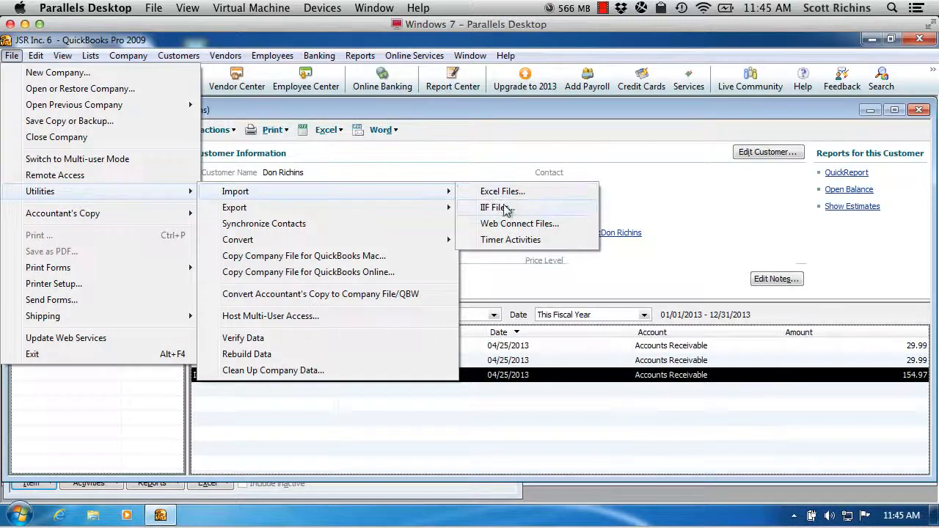
left_click(502, 208)
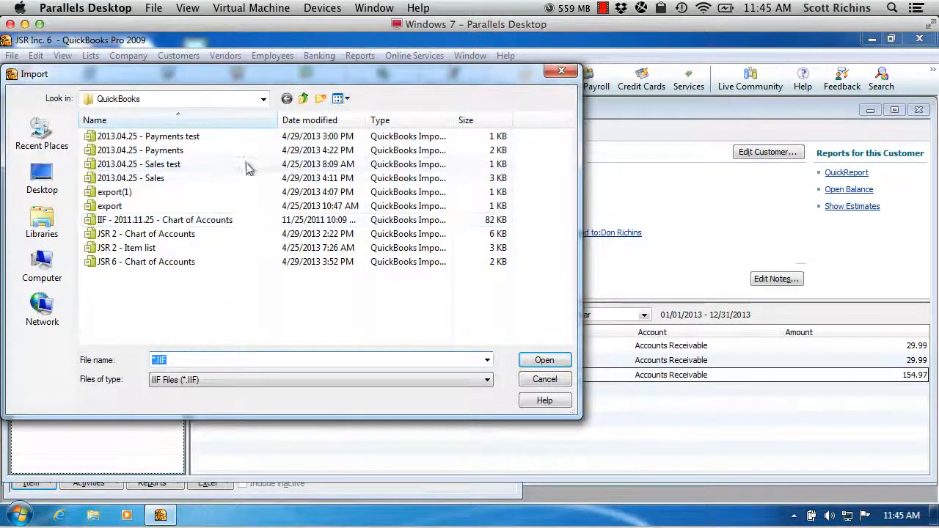
left_click(169, 150)
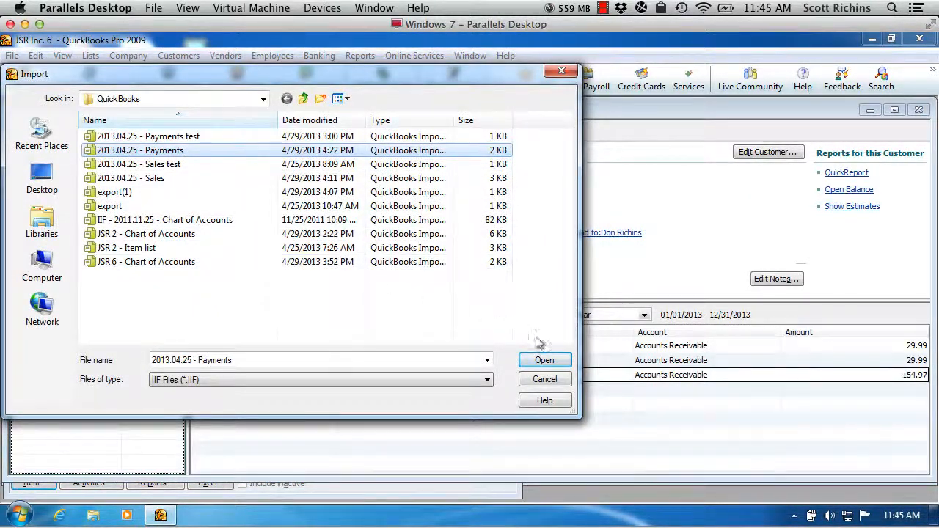
left_click(545, 359)
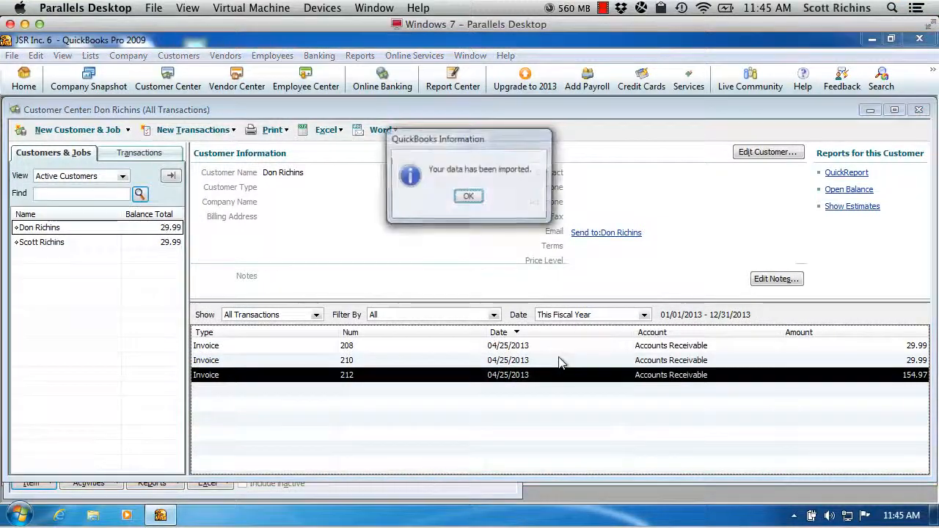
left_click(468, 198)
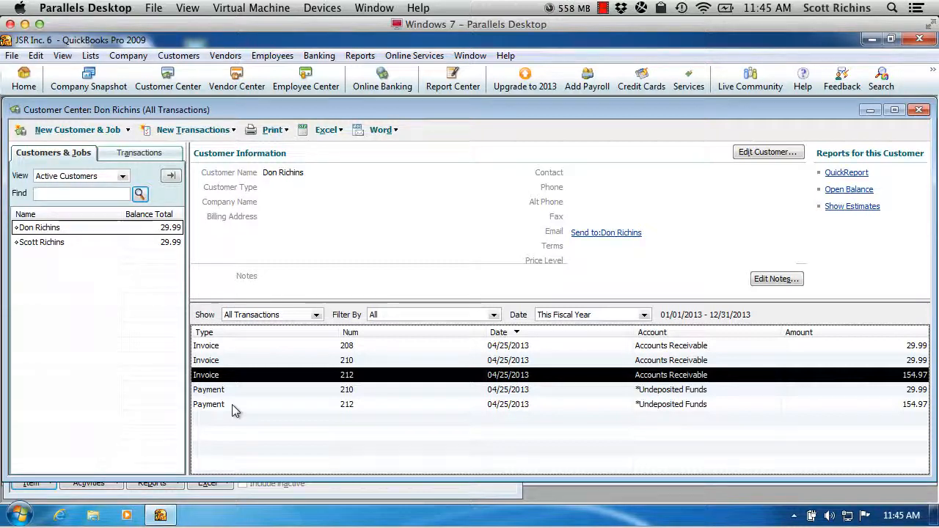
List the received payments in the Customer Center and open the first customer's 29.99 payment, closing the web browser pop-up
left_click(178, 55)
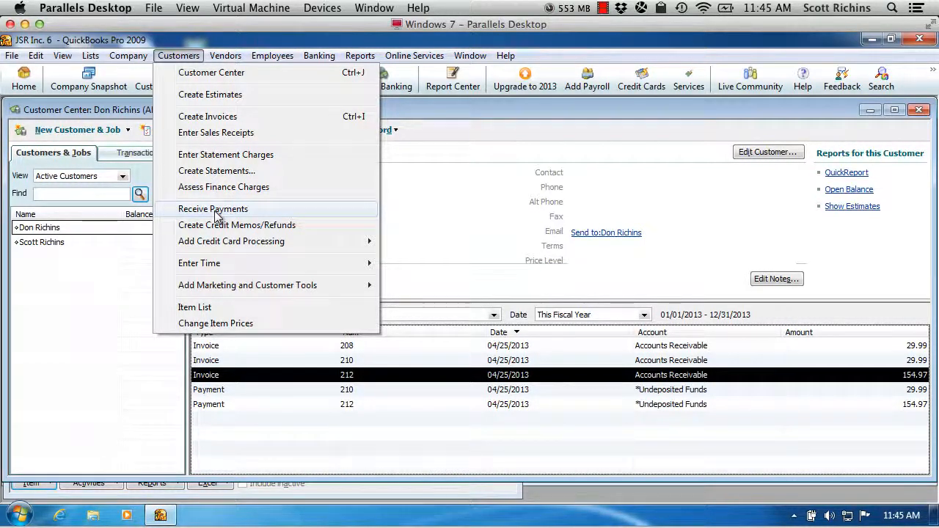
left_click(114, 257)
left_click(152, 155)
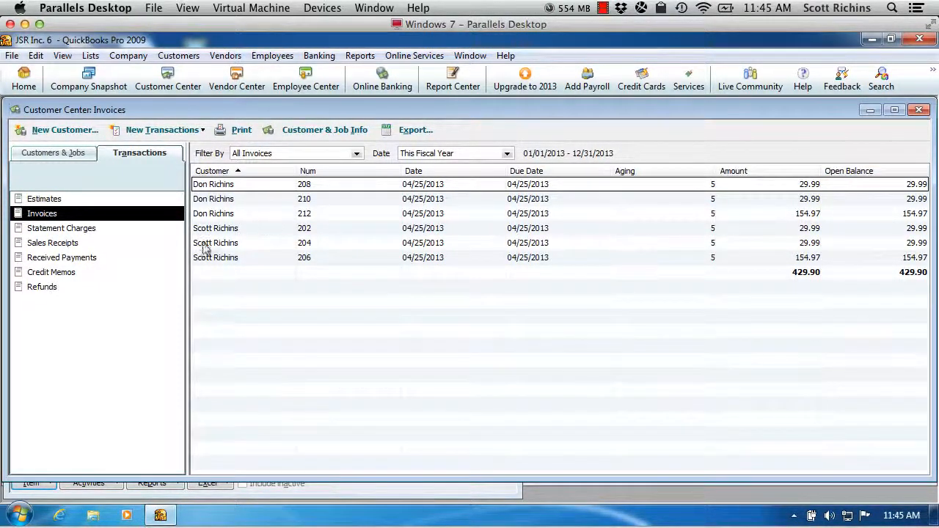
left_click(85, 257)
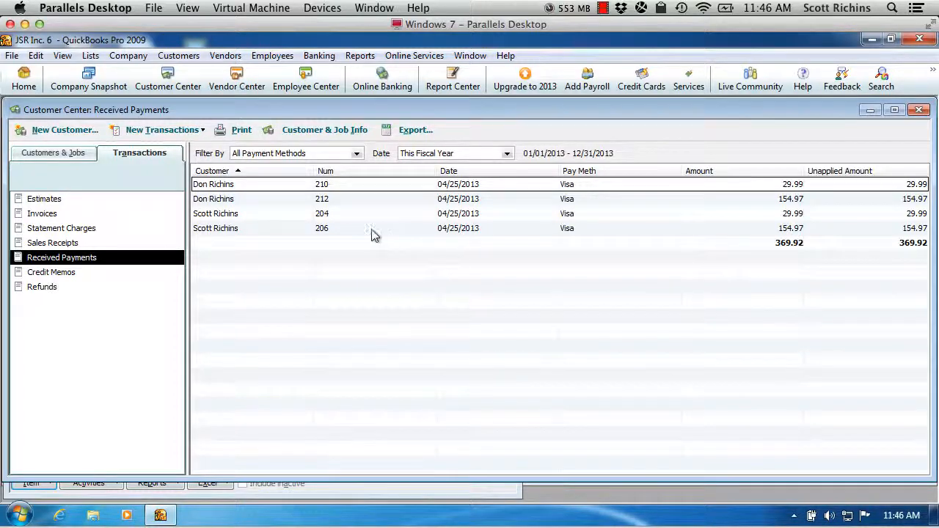
double_click(261, 184)
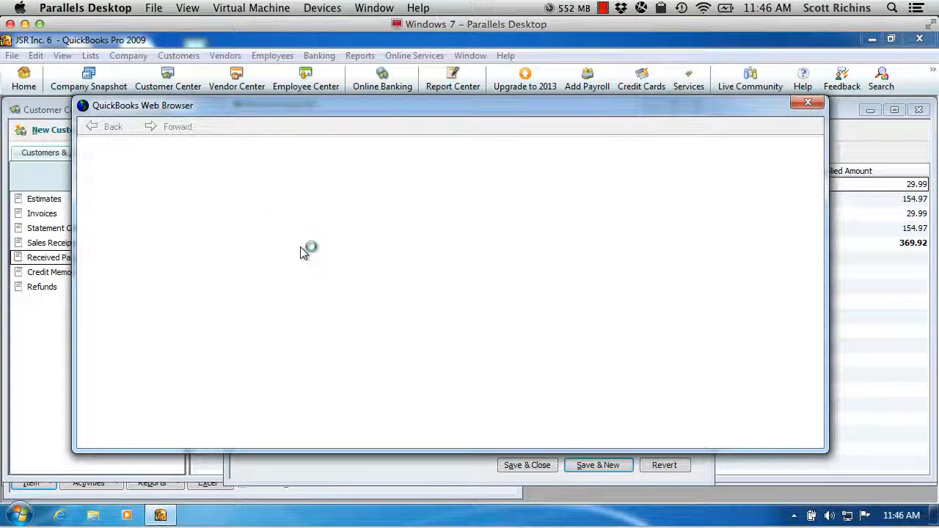
left_click(808, 105)
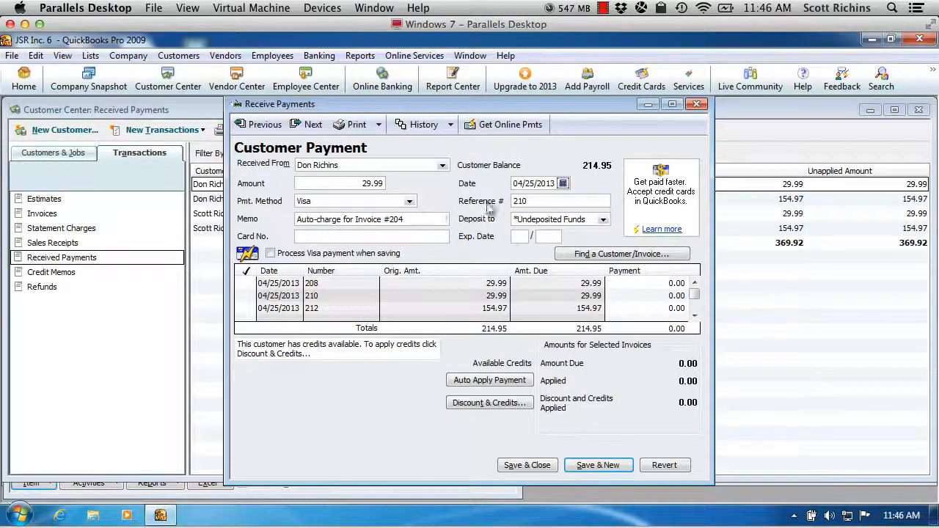
Compare the payment's reference number with the invoice number in its memo and with the customer's open invoices
double_click(540, 199)
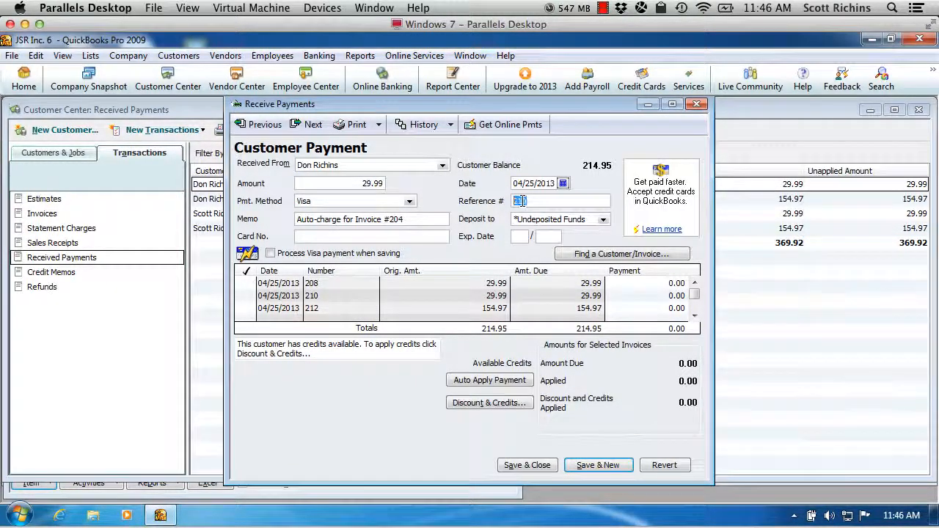
left_click(521, 201)
left_click_drag(404, 218, 382, 219)
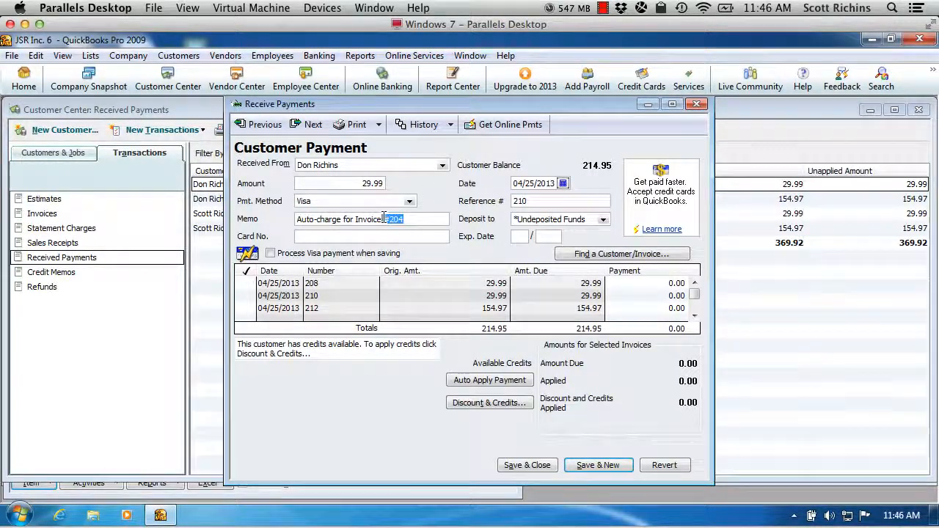
left_click(411, 219)
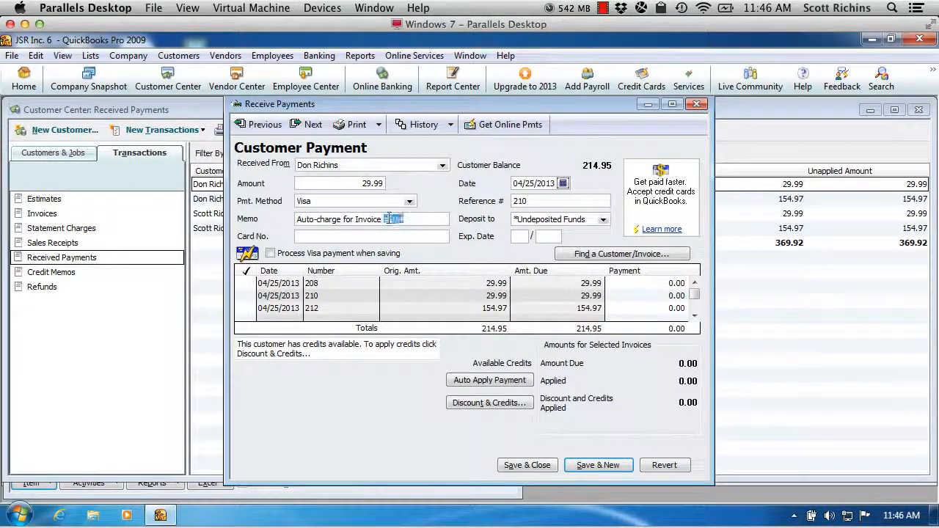
left_click(423, 219)
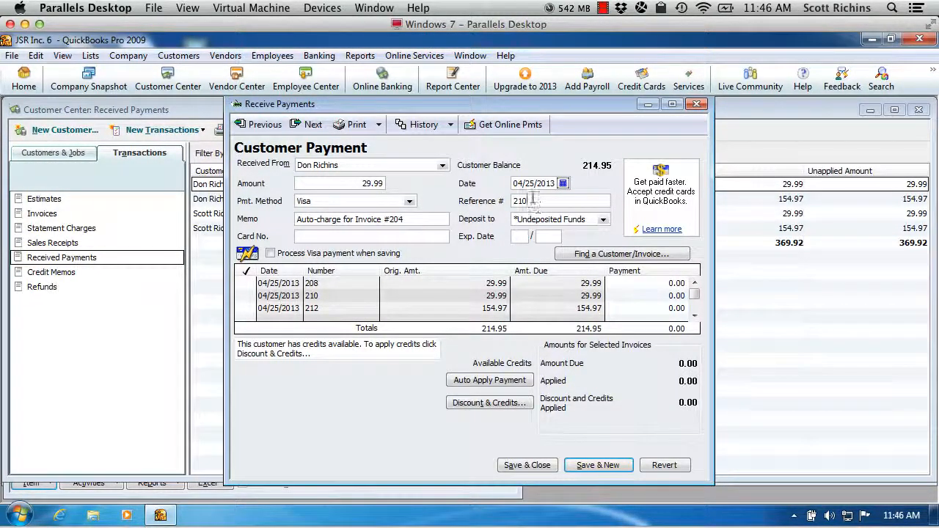
left_click_drag(533, 200, 514, 203)
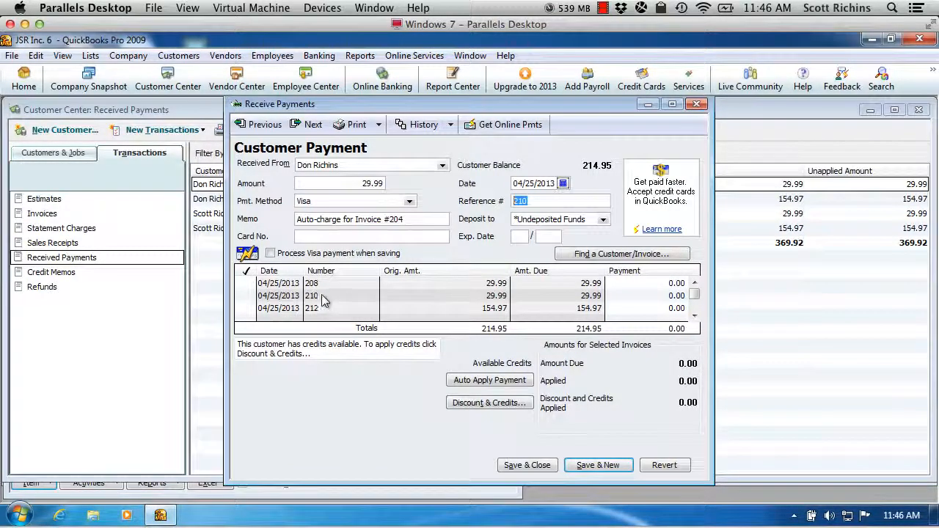
left_click(536, 199)
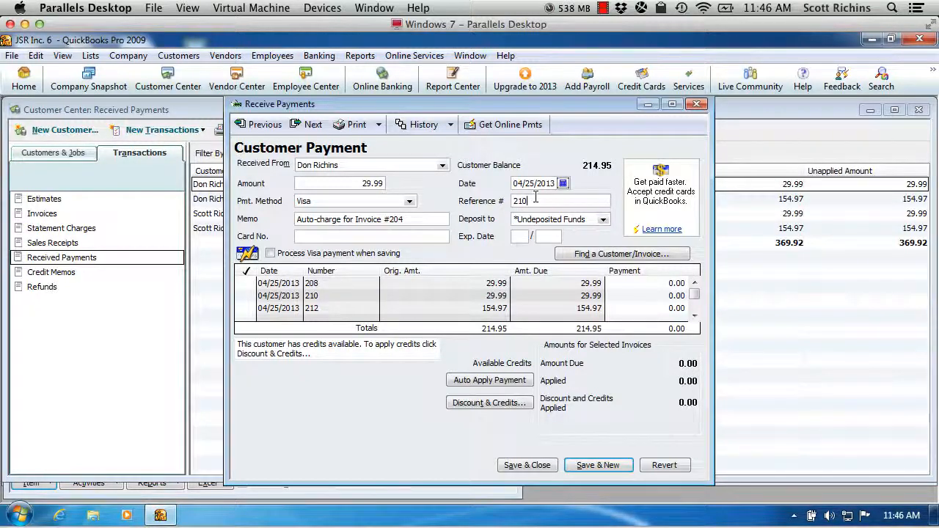
Apply the 29.99 payment to the invoice matching its reference number, then save and record the changed transaction
left_click(245, 295)
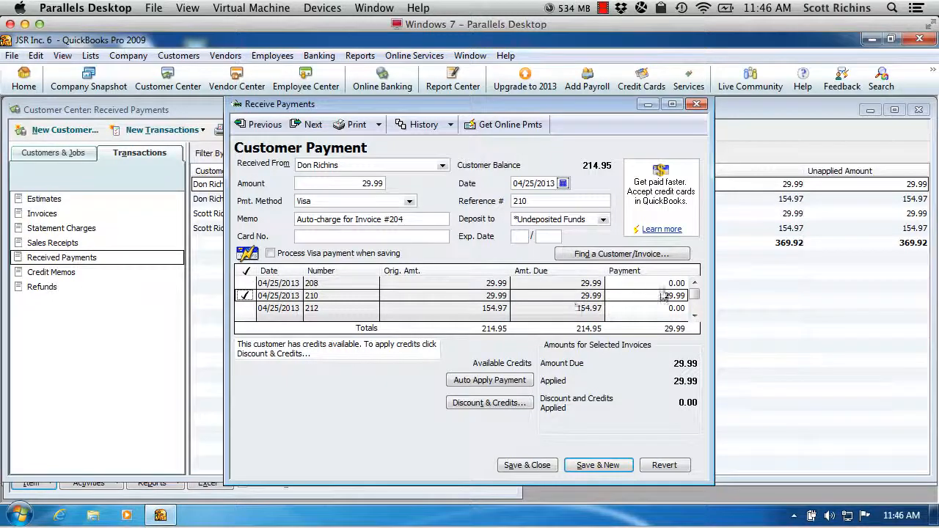
left_click(528, 467)
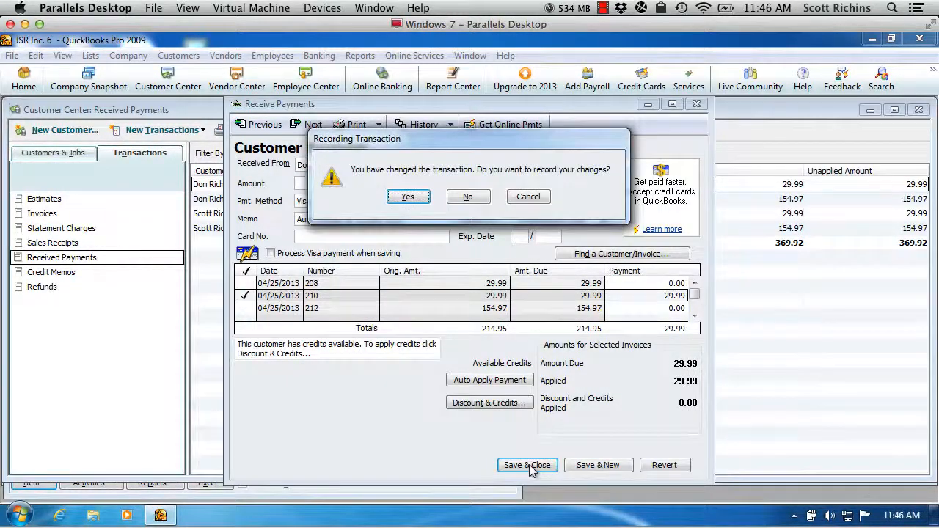
left_click(409, 196)
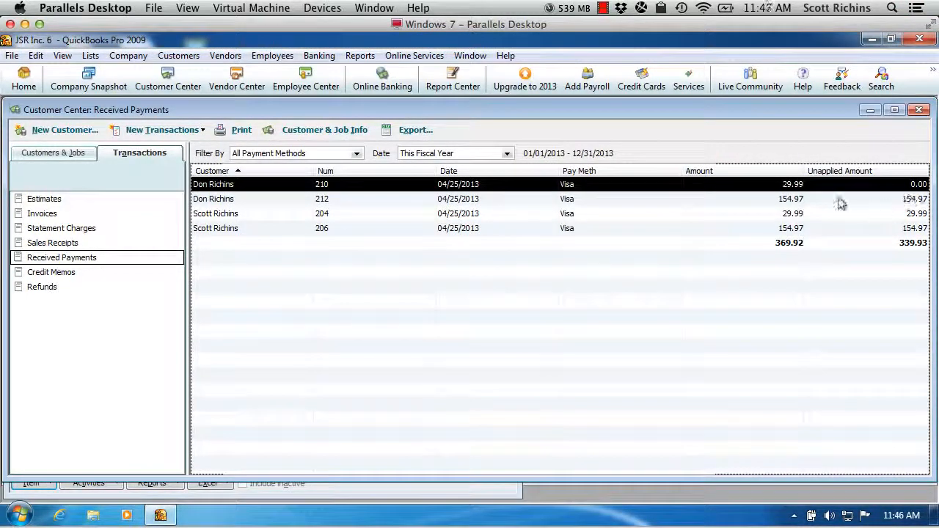
Apply the first customer's 154.97 payment to the invoice matching its reference number, record it, and turn off the merchant service hint
left_click(632, 206)
double_click(609, 201)
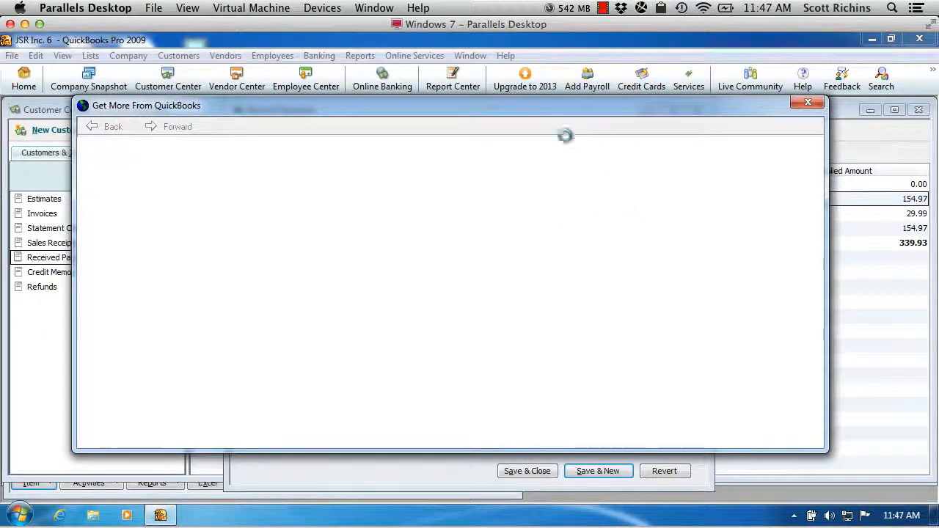
left_click(816, 104)
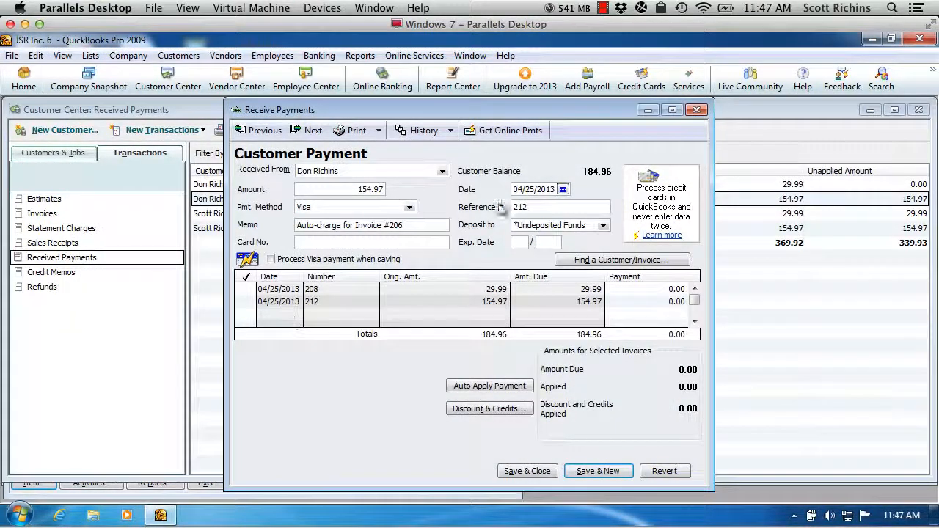
left_click(531, 206)
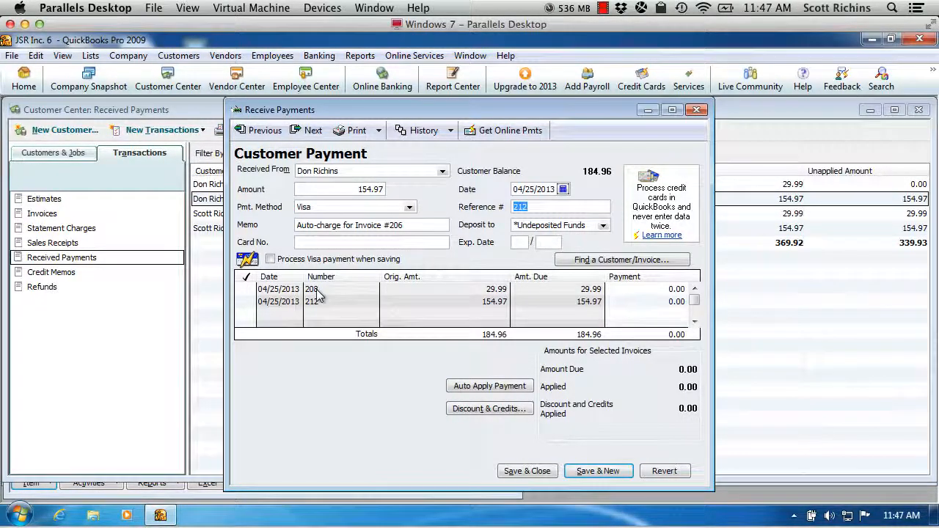
left_click(247, 302)
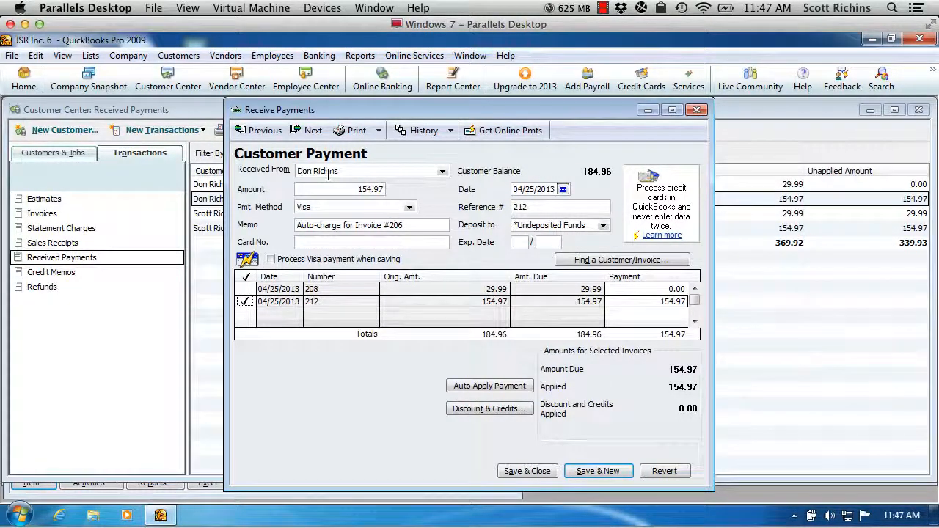
left_click(529, 470)
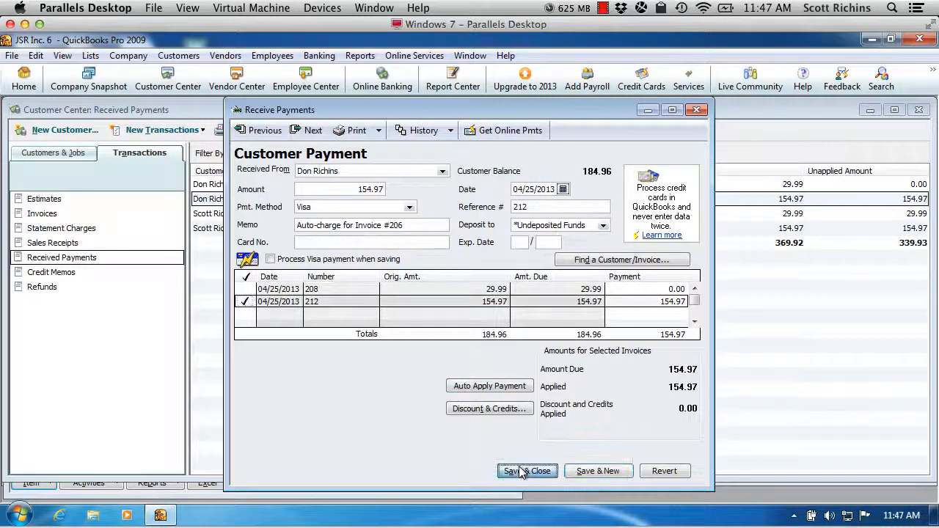
left_click(410, 201)
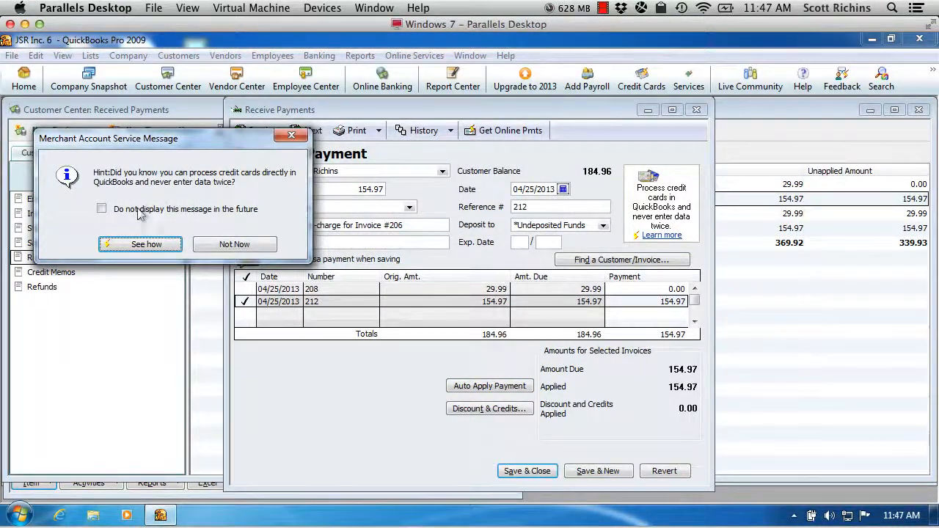
left_click(102, 208)
left_click(235, 245)
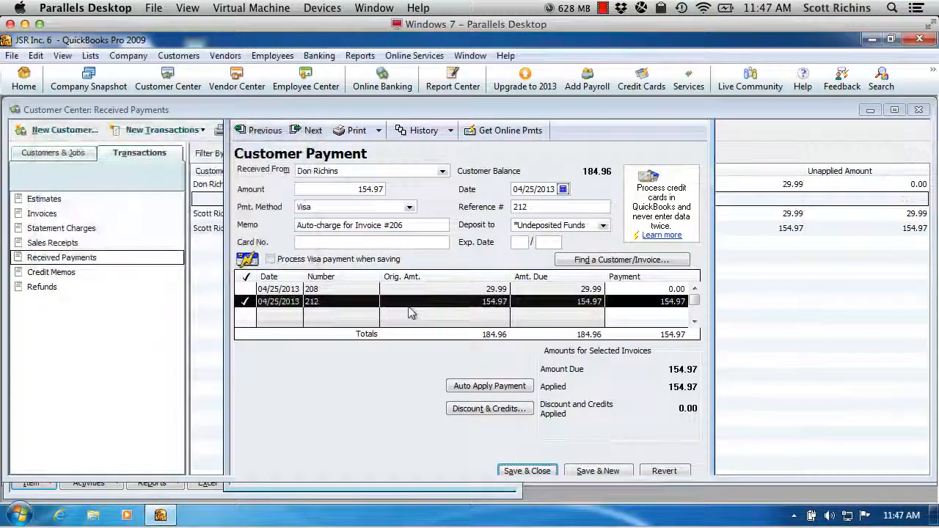
Apply the second customer's 29.99 payment to the invoice matching its reference number and record the changed transaction
left_click(501, 217)
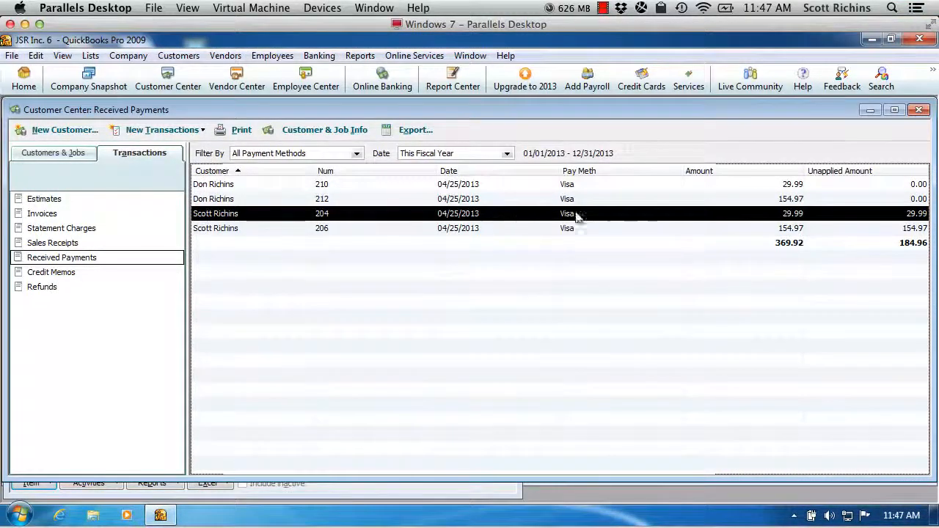
double_click(490, 214)
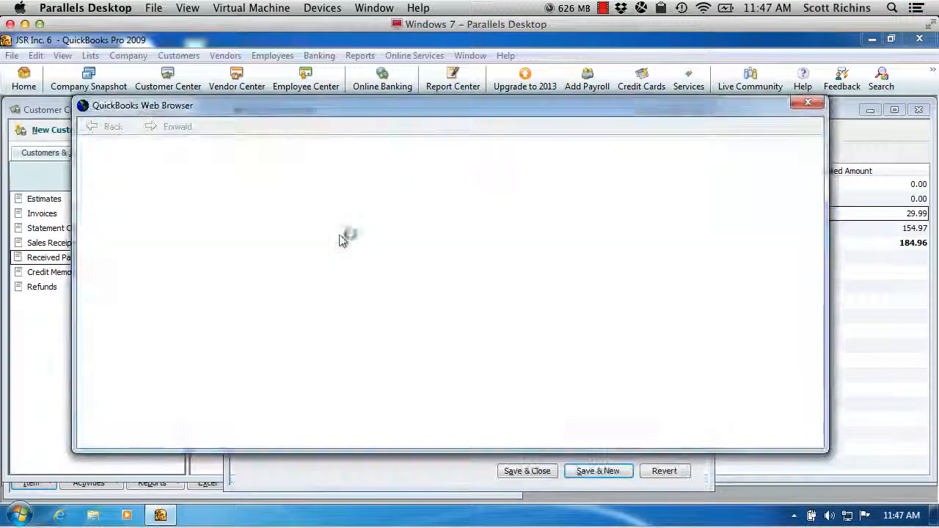
left_click(807, 103)
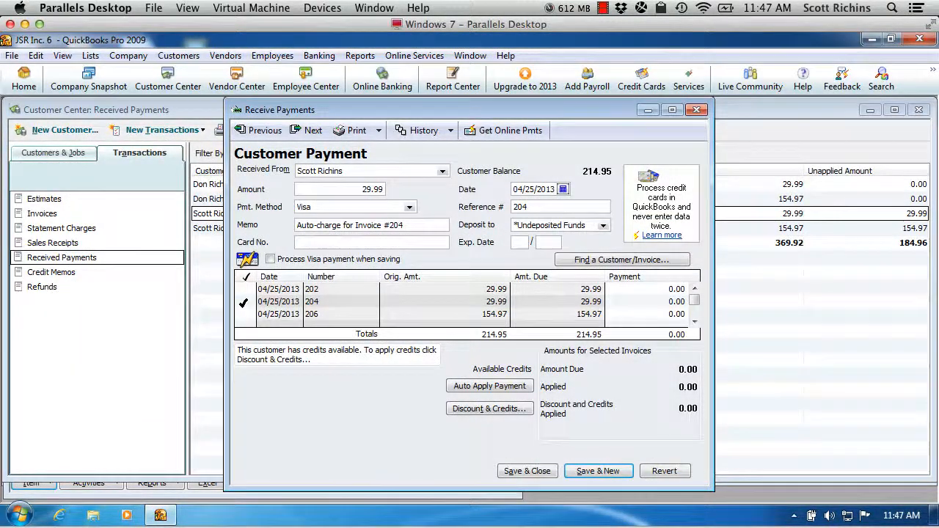
left_click(243, 301)
left_click(533, 472)
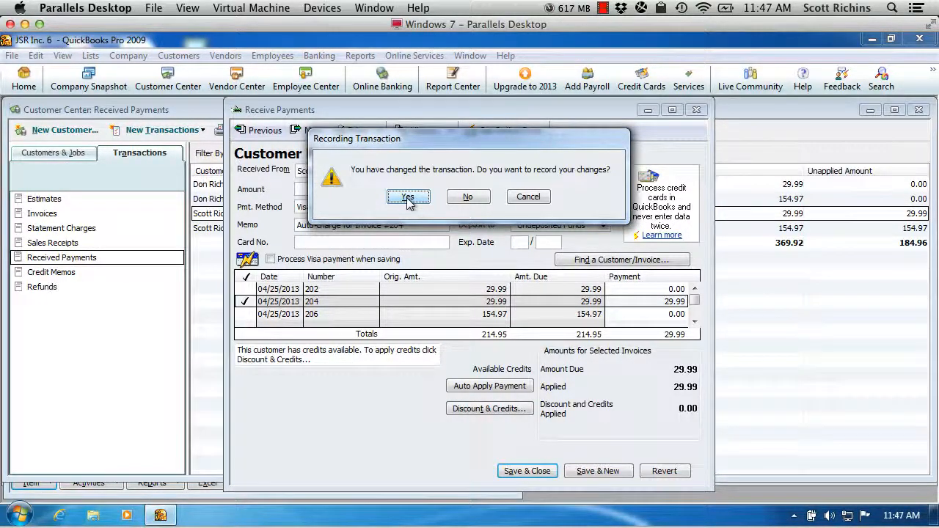
left_click(408, 198)
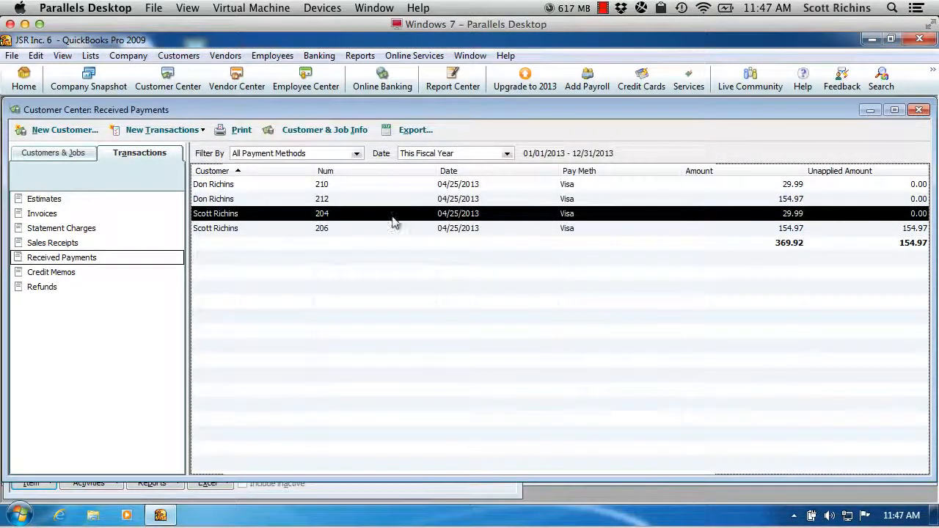
Apply the second customer's 154.97 payment to the invoice matching its reference number, then save and record the changed transaction
double_click(381, 228)
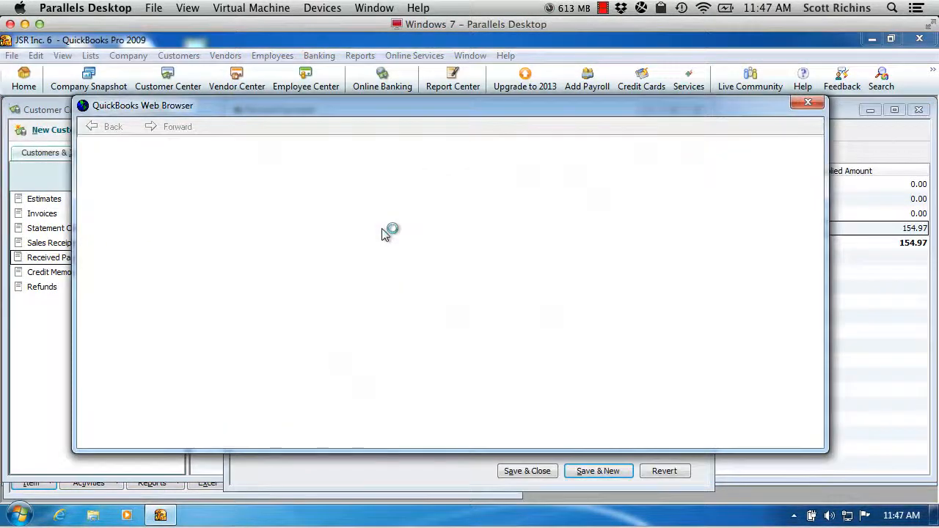
left_click(807, 103)
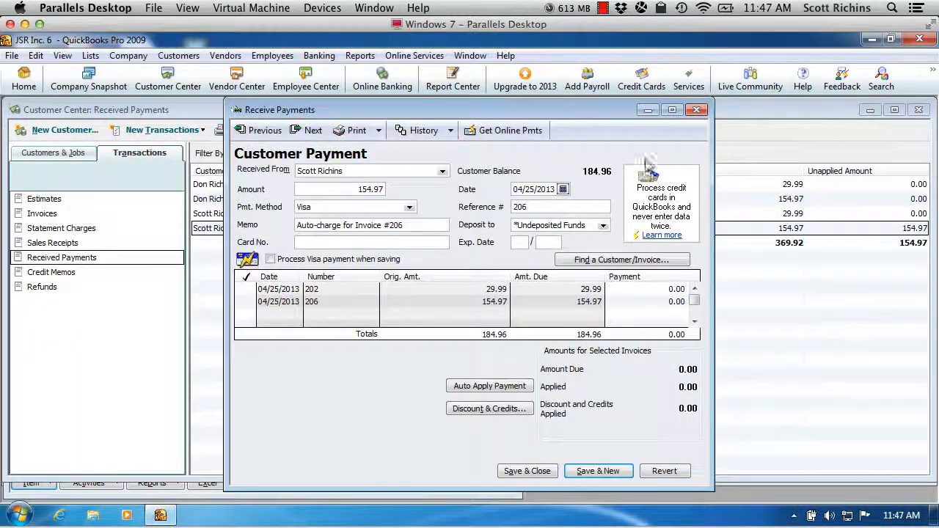
left_click(248, 300)
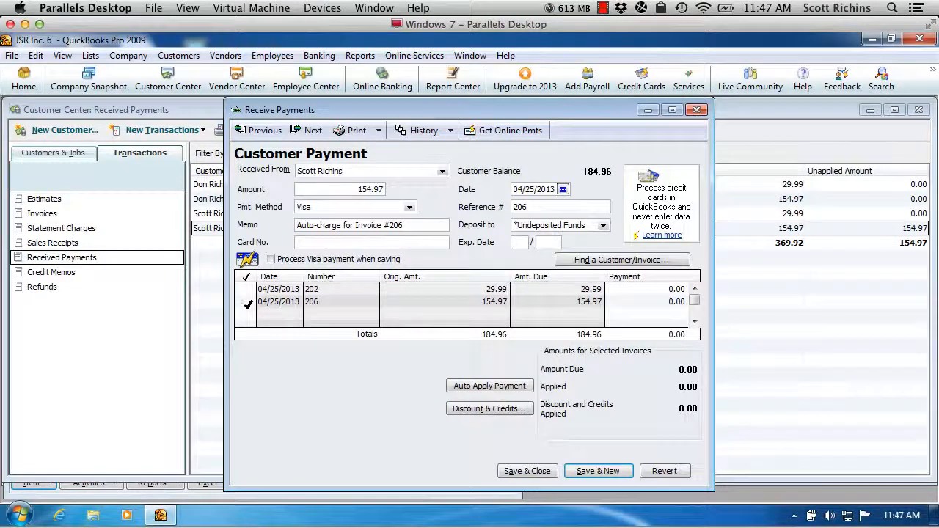
left_click(516, 474)
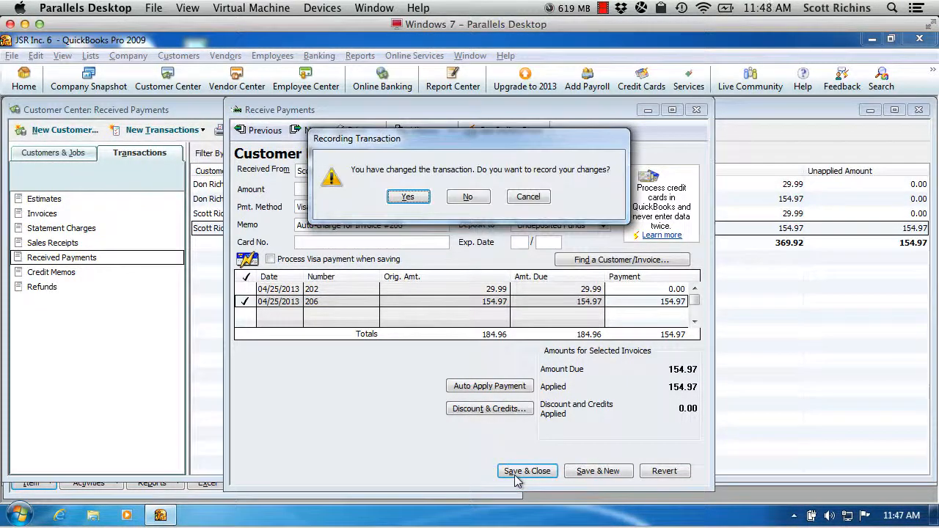
key("Return")
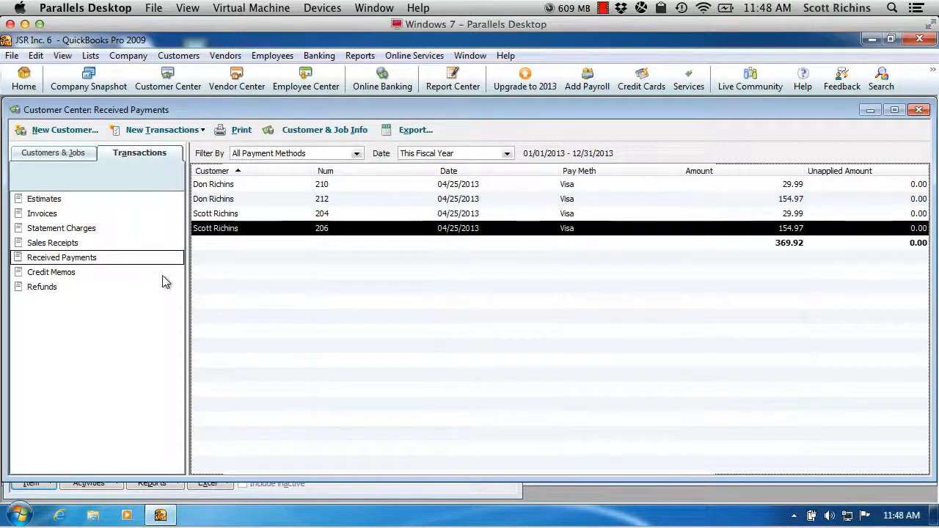
Limit the received payments list to This Month-to-date and sort it by unapplied amount in descending order
left_click(82, 258)
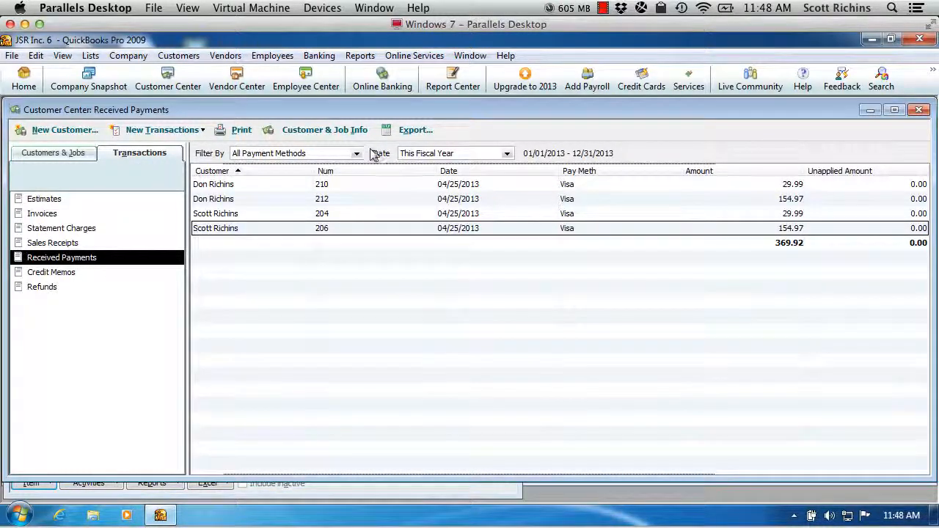
left_click(472, 153)
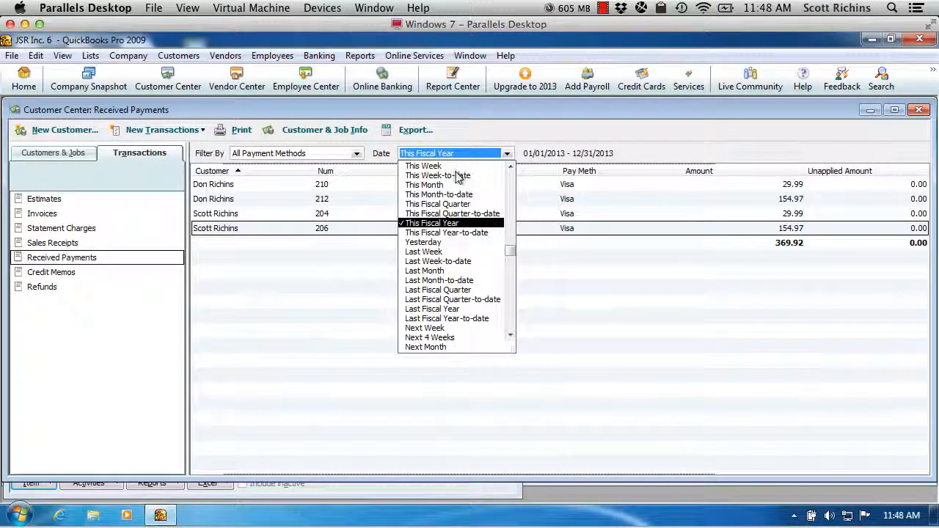
left_click(449, 194)
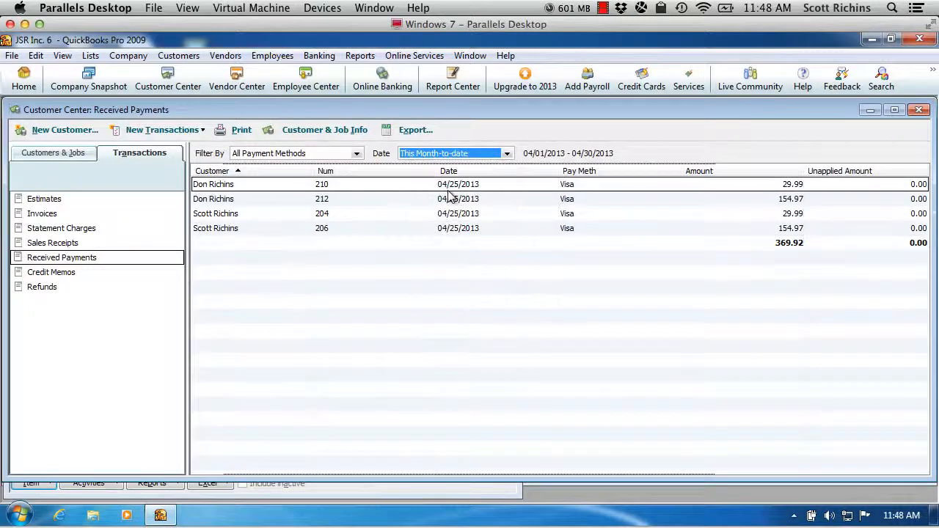
left_click(862, 172)
left_click(863, 171)
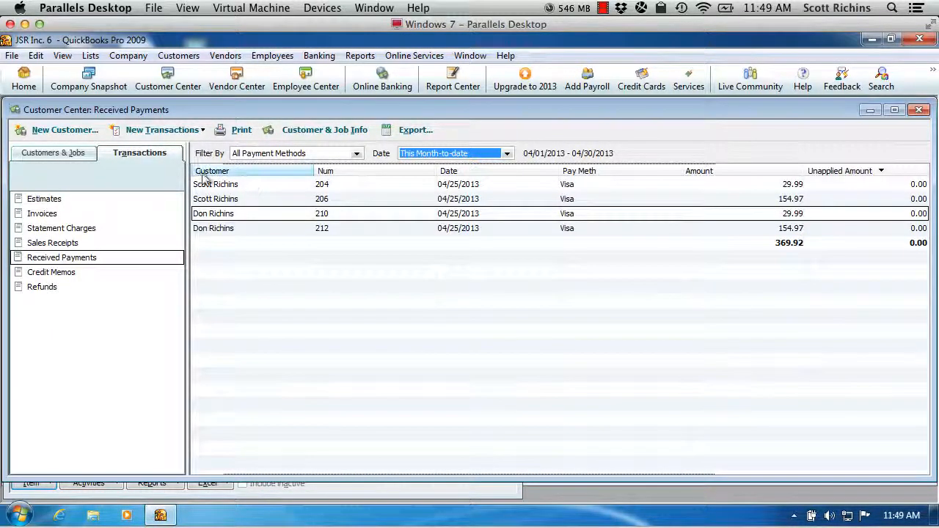
Review the first customer's transactions and examine the paid status of the invoice matching the 29.99 payment, then close the invoice
left_click(66, 156)
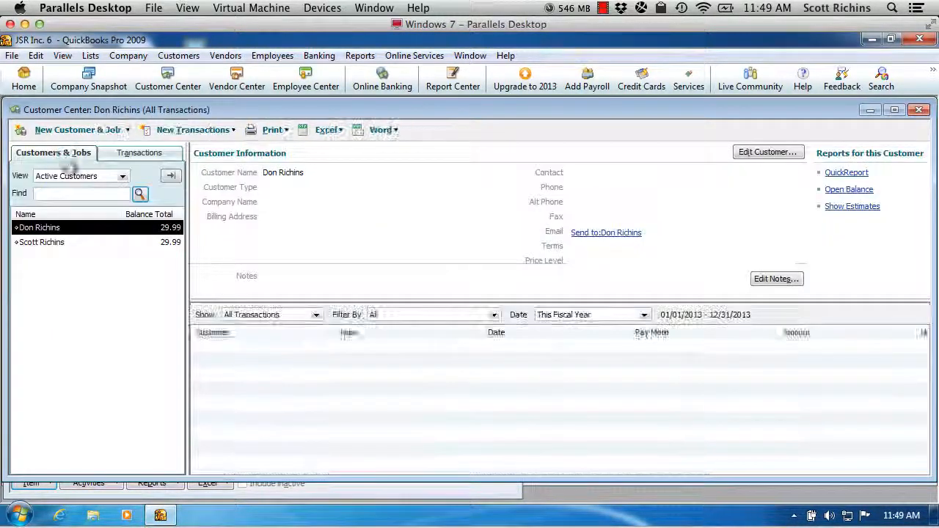
left_click(580, 391)
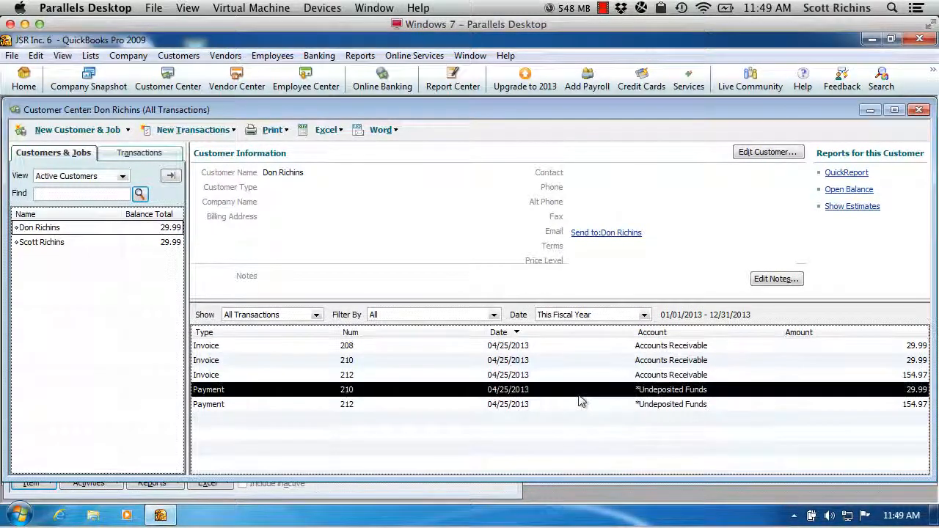
left_click(578, 404)
left_click(545, 363)
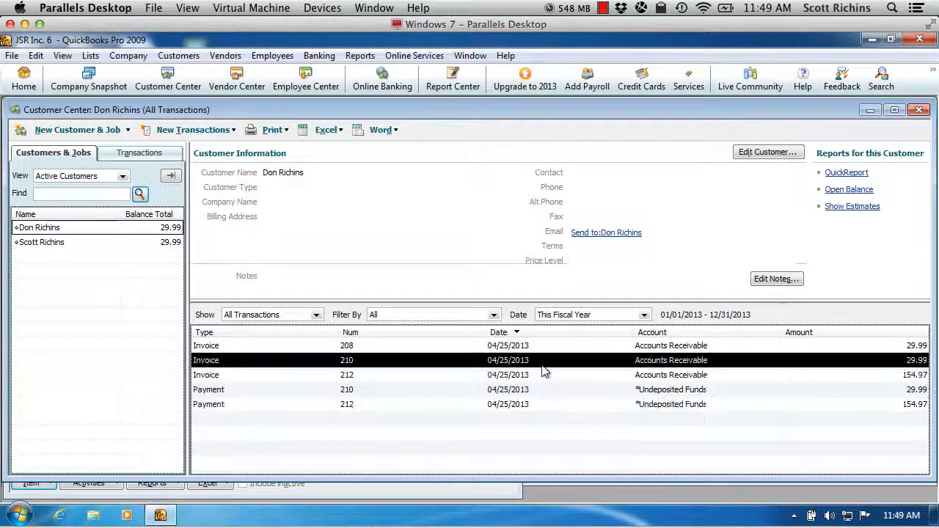
double_click(375, 363)
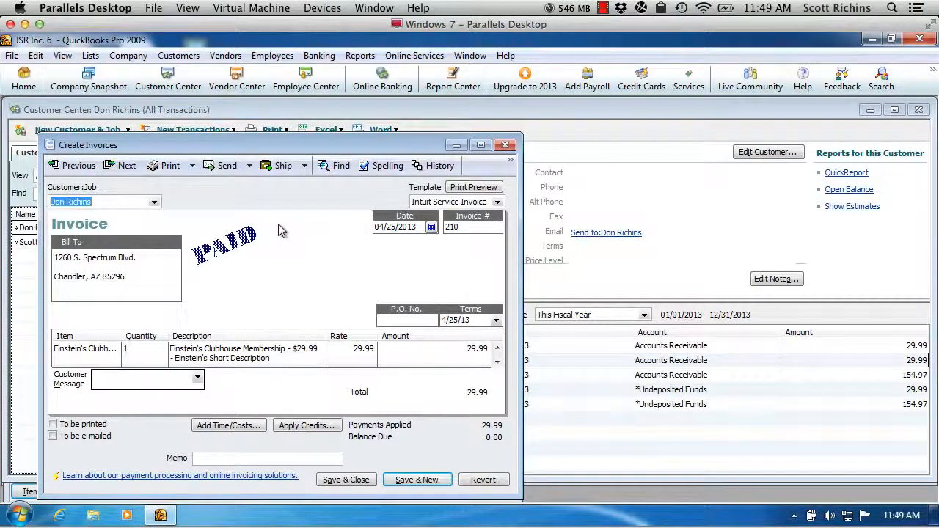
left_click(504, 144)
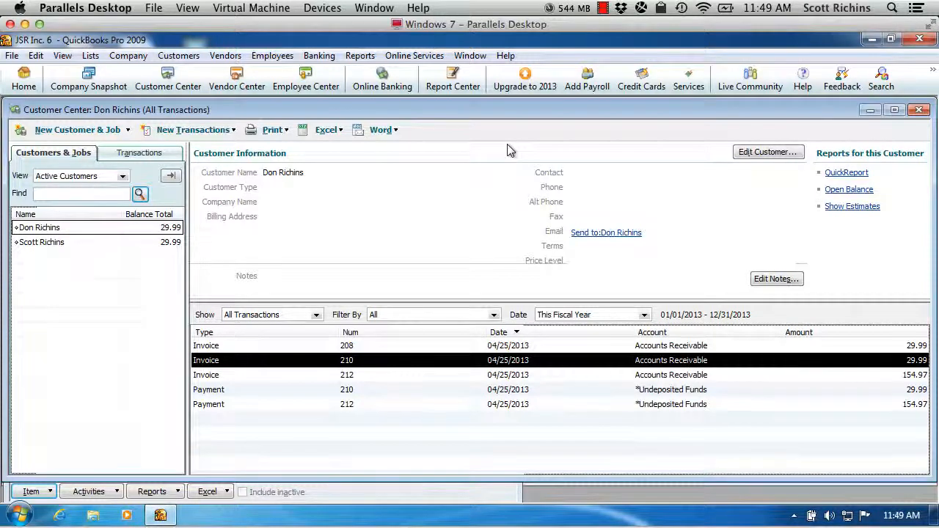